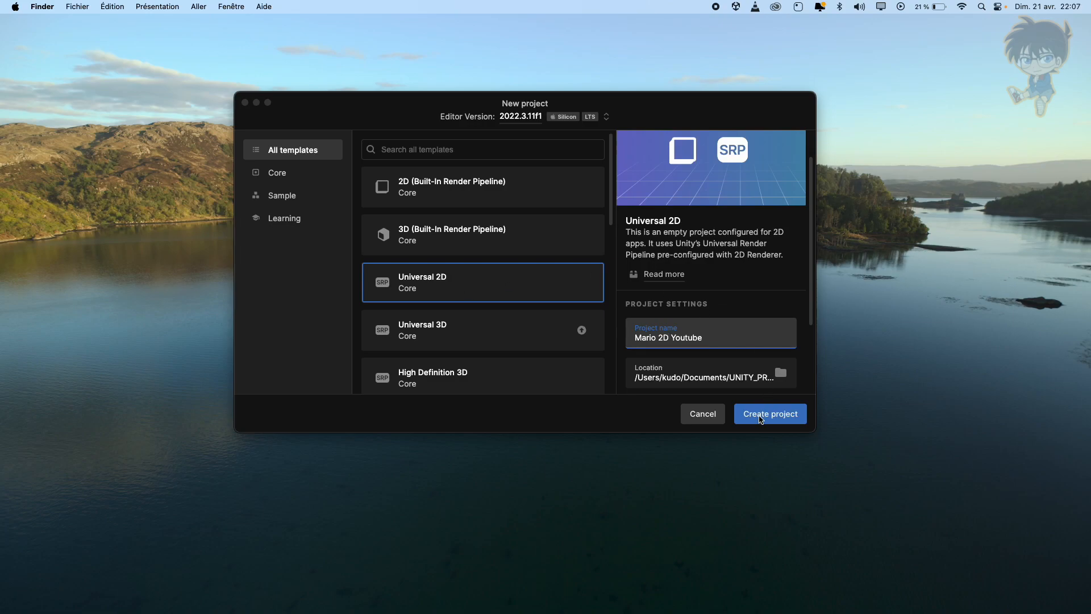
Step: Create a project named Mario 2D Youtube from the Universal 2D template
{"action": "left_click", "coordinate": [761, 414]}
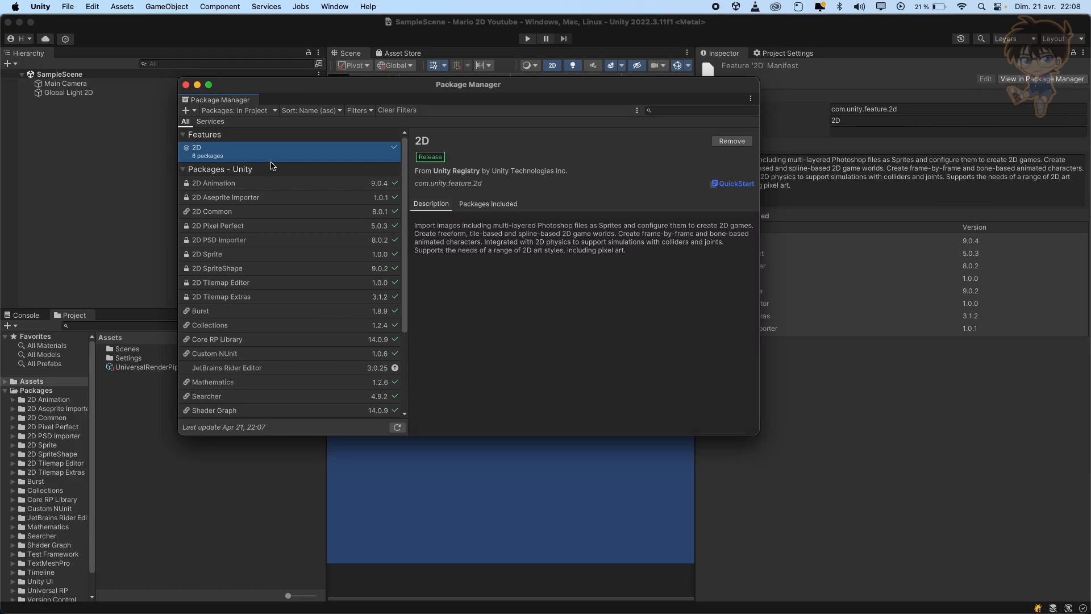
Step: Search the Unity Registry packages for "cine" and install the Cinematic Studio feature
{"action": "left_click", "coordinate": [680, 115]}
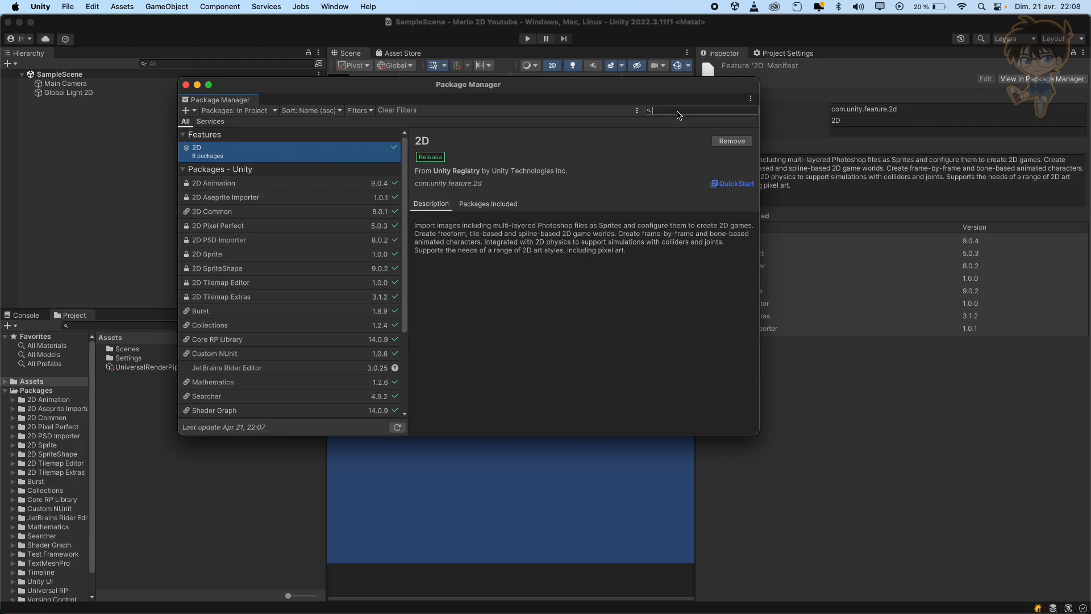
{"action": "type", "text": "cine"}
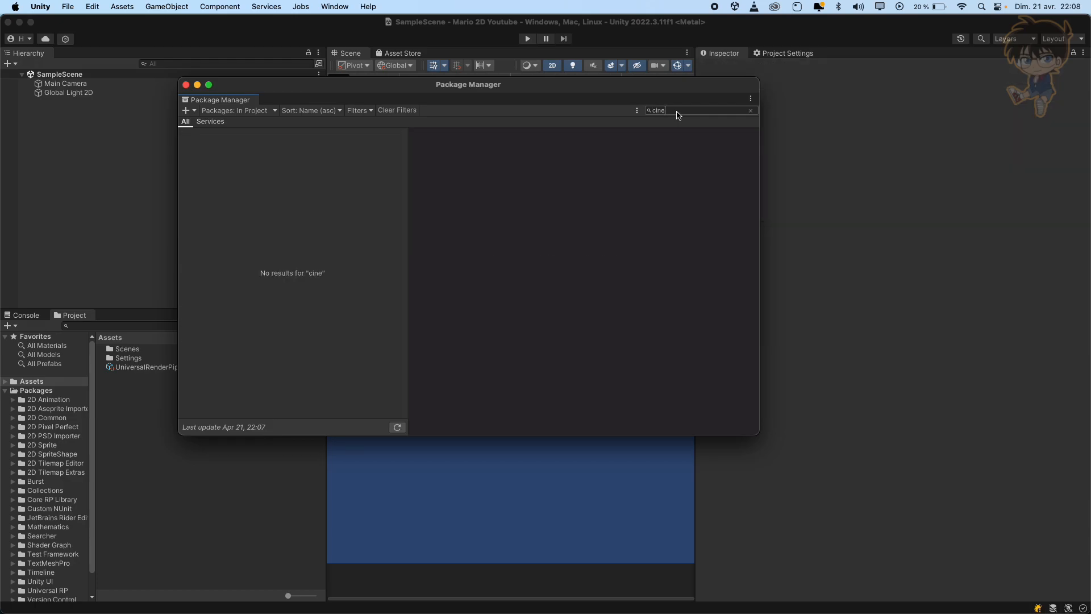
{"action": "left_click", "coordinate": [246, 111]}
{"action": "left_click", "coordinate": [257, 128]}
{"action": "left_click", "coordinate": [682, 115]}
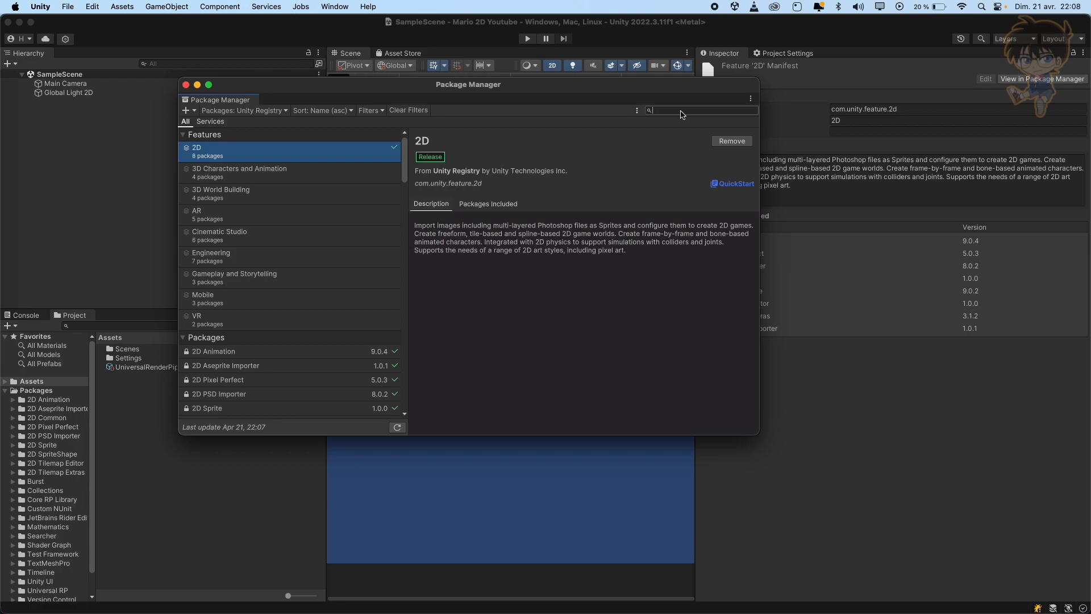
{"action": "type", "text": "cine"}
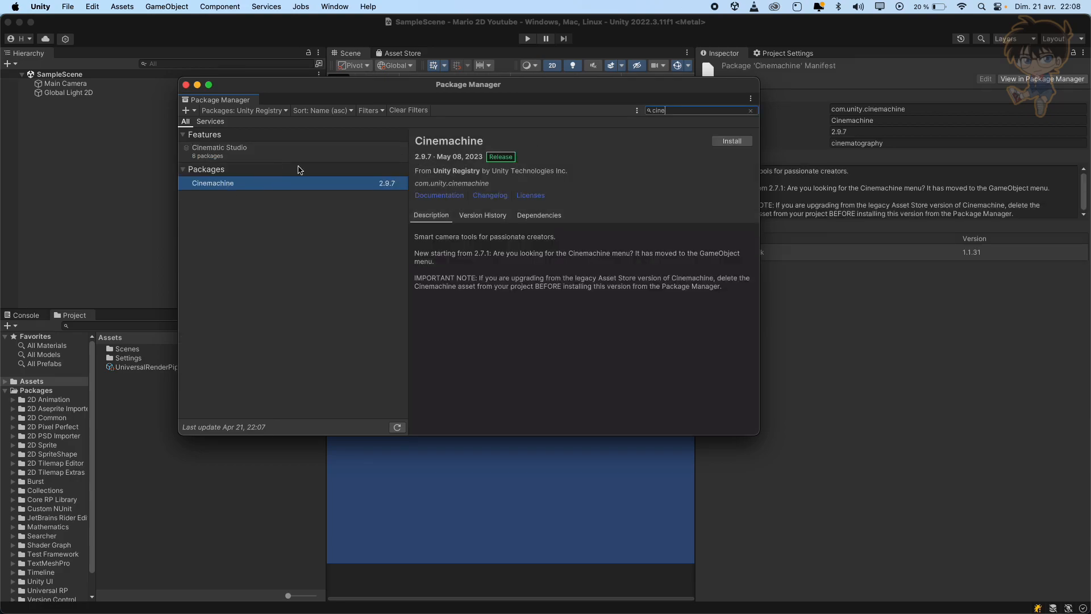
{"action": "left_click", "coordinate": [349, 151]}
{"action": "left_click", "coordinate": [732, 141]}
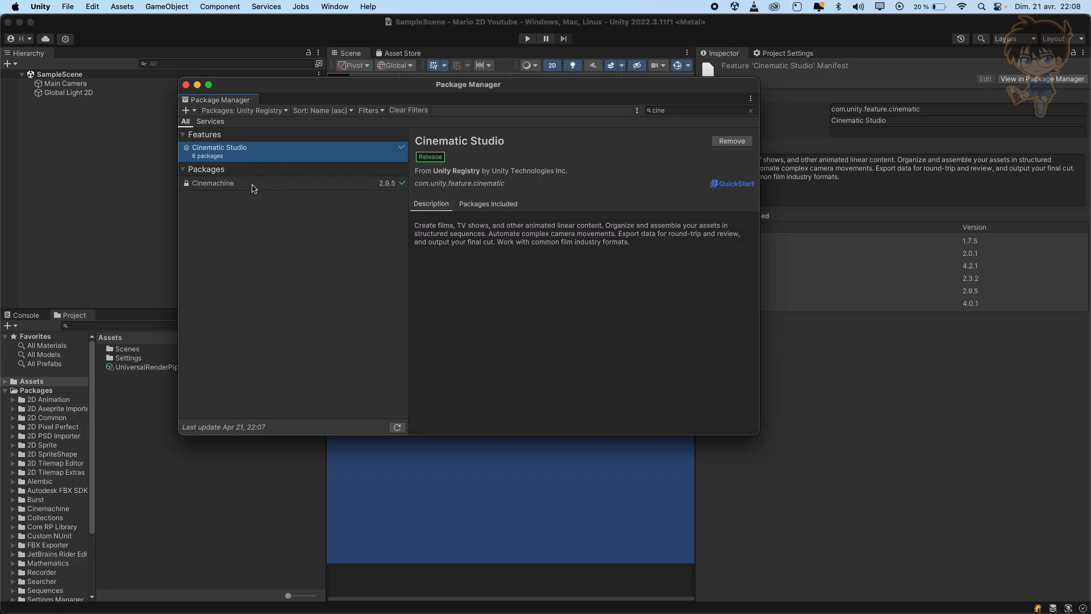
Step: Install the Input System package, enable its native backends with an editor restart, and return to the main editor
{"action": "left_click", "coordinate": [686, 112]}
{"action": "type", "text": "input"}
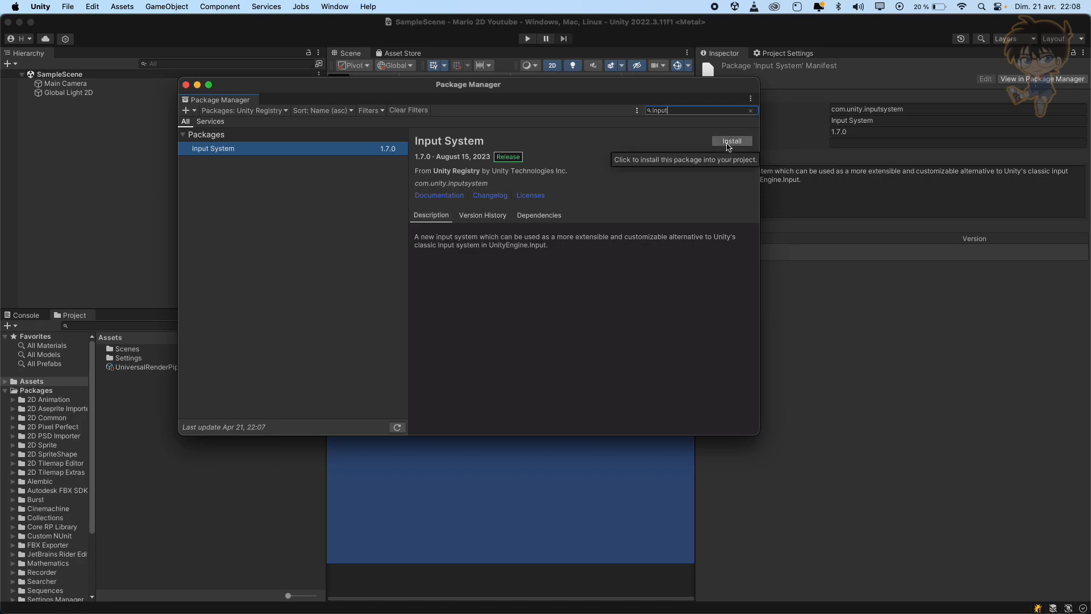
{"action": "left_click", "coordinate": [729, 141]}
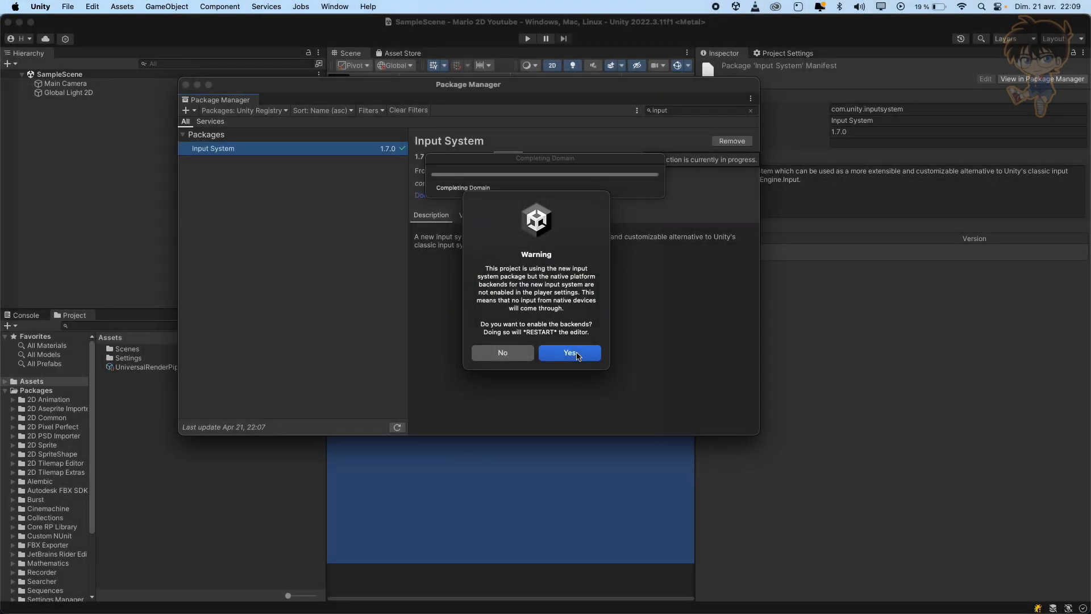
{"action": "left_click", "coordinate": [577, 354]}
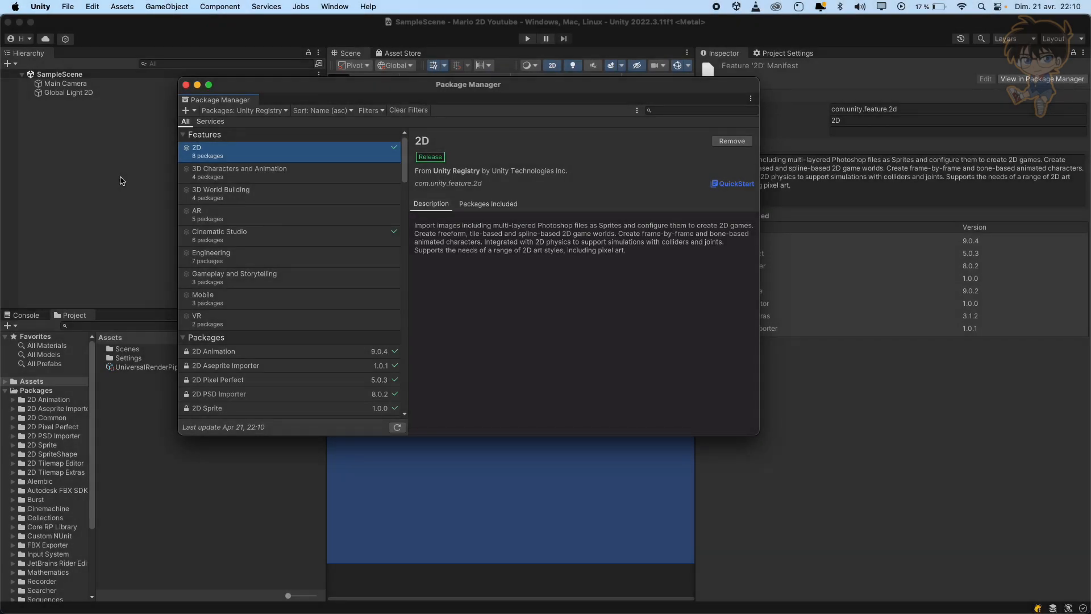
{"action": "left_click", "coordinate": [120, 177]}
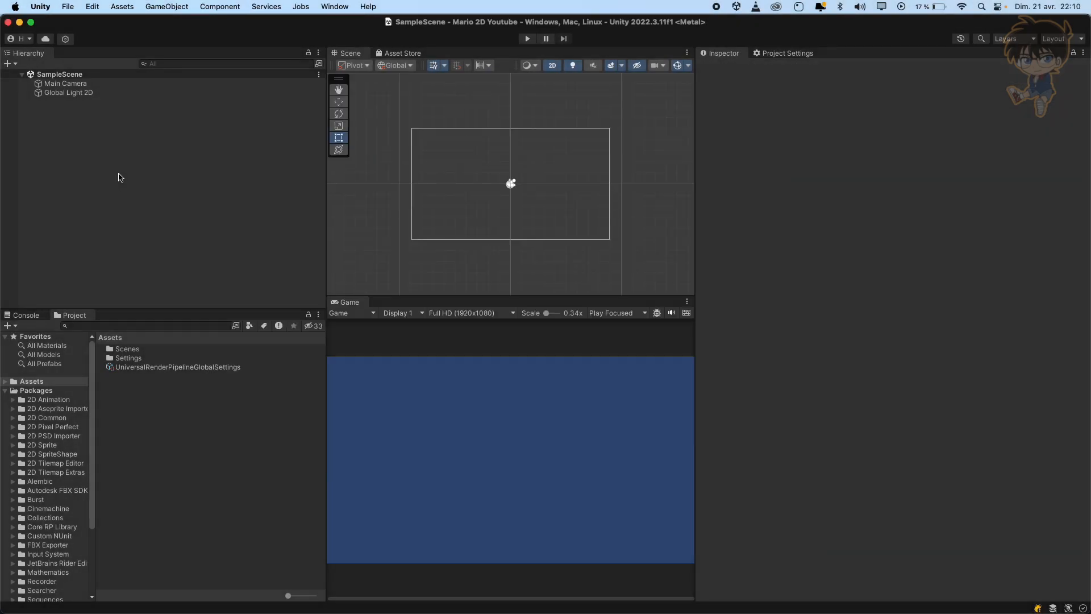
Step: Create an empty game object in SampleScene and name it Mario2DPlayer
{"action": "right_click", "coordinate": [127, 139]}
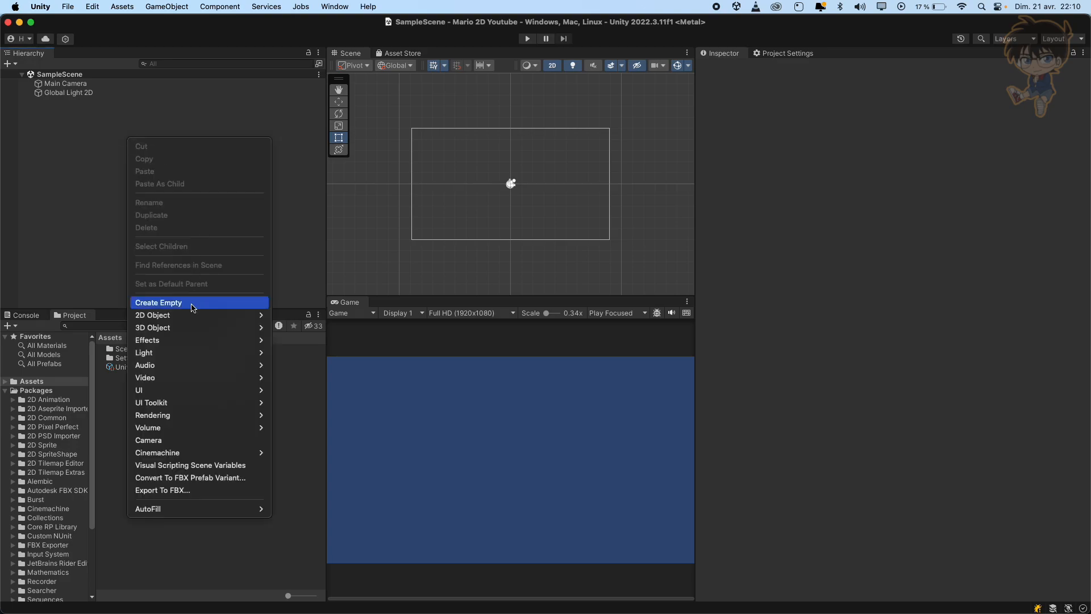
{"action": "left_click", "coordinate": [191, 301]}
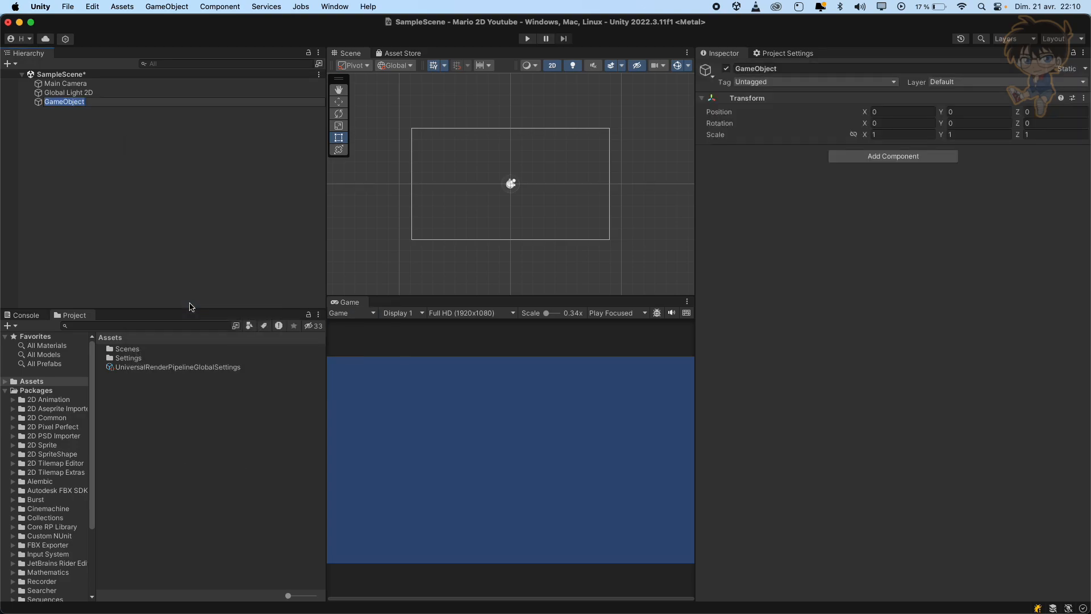
{"action": "type", "text": "Mraio"}
{"action": "key", "text": "BackSpace"}
{"action": "key", "text": "BackSpace"}
{"action": "key", "text": "BackSpace"}
{"action": "key", "text": "BackSpace"}
{"action": "type", "text": "ario2DPlayer"}
{"action": "key", "text": "Return"}
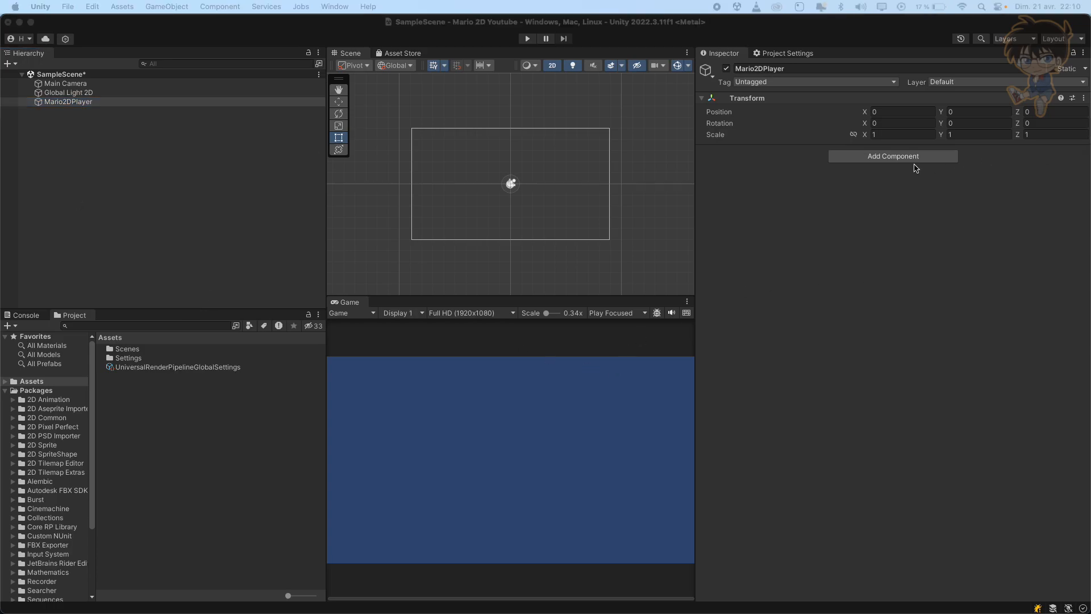
Step: Add a Sprite Renderer component to Mario2DPlayer and check which sprites it can use
{"action": "left_click", "coordinate": [911, 160]}
{"action": "left_click", "coordinate": [912, 160]}
{"action": "type", "text": "spr"}
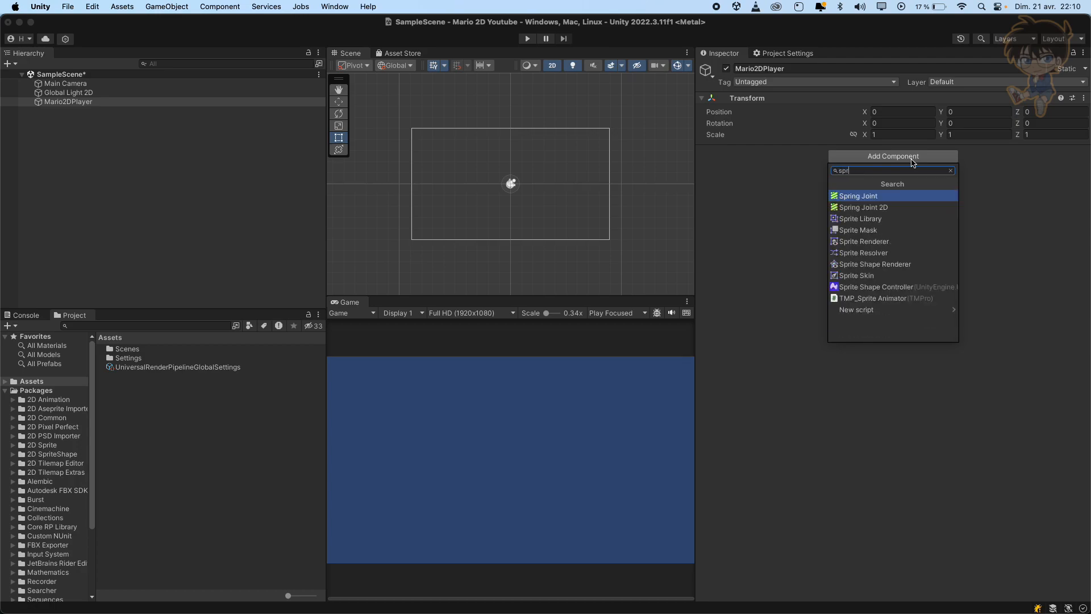
{"action": "key", "text": "Down"}
{"action": "key", "text": "Down"}
{"action": "key", "text": "Down"}
{"action": "key", "text": "Down"}
{"action": "key", "text": "Return"}
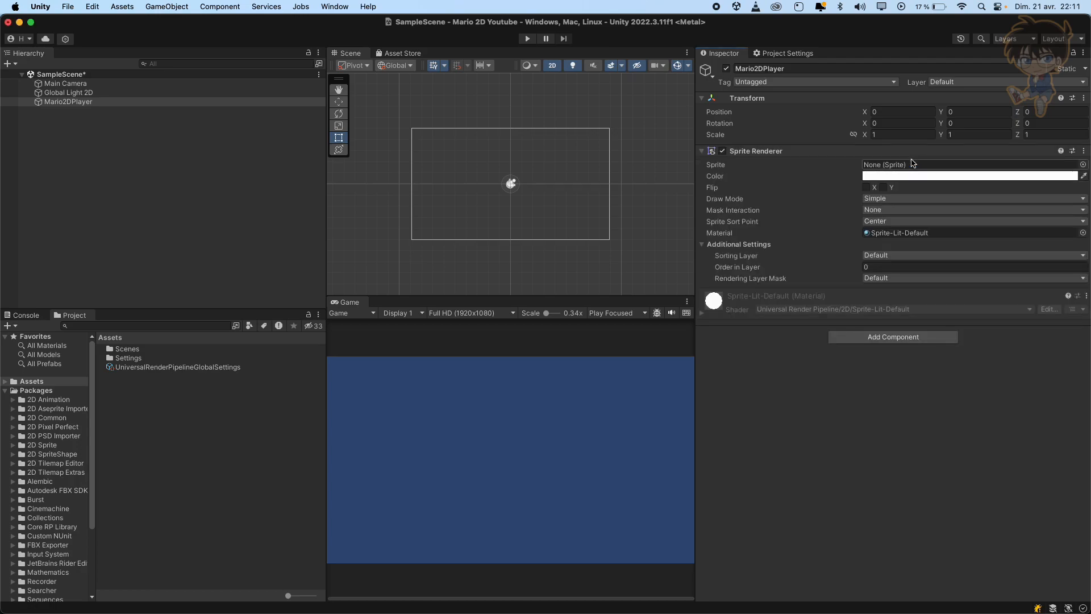
{"action": "left_click", "coordinate": [1083, 164]}
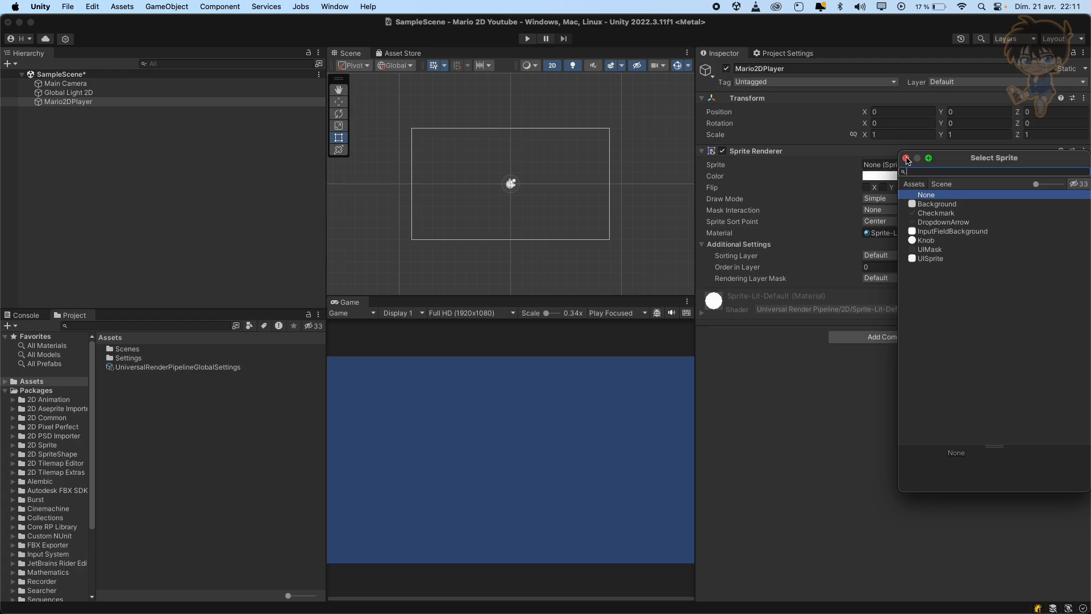
{"action": "left_click", "coordinate": [906, 158]}
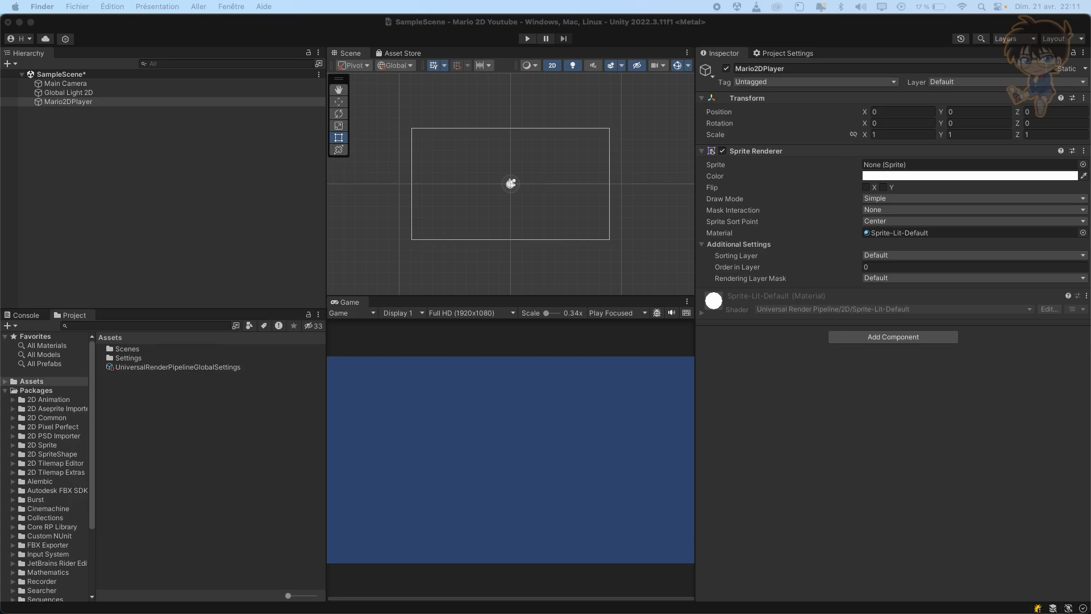
Step: Enlarge the SuperMarioBrosMap1-1.png window in Preview, examine the level map, and close it
{"action": "left_click_drag", "start_coordinate": [546, 238], "coordinate": [378, 40]}
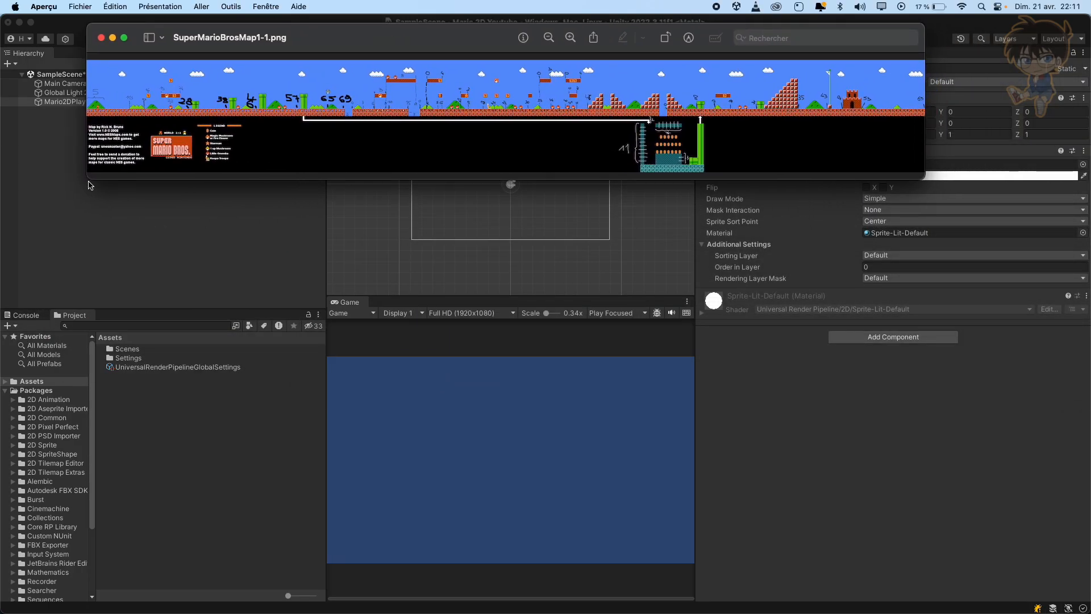
{"action": "left_click_drag", "start_coordinate": [87, 180], "coordinate": [0, 373]}
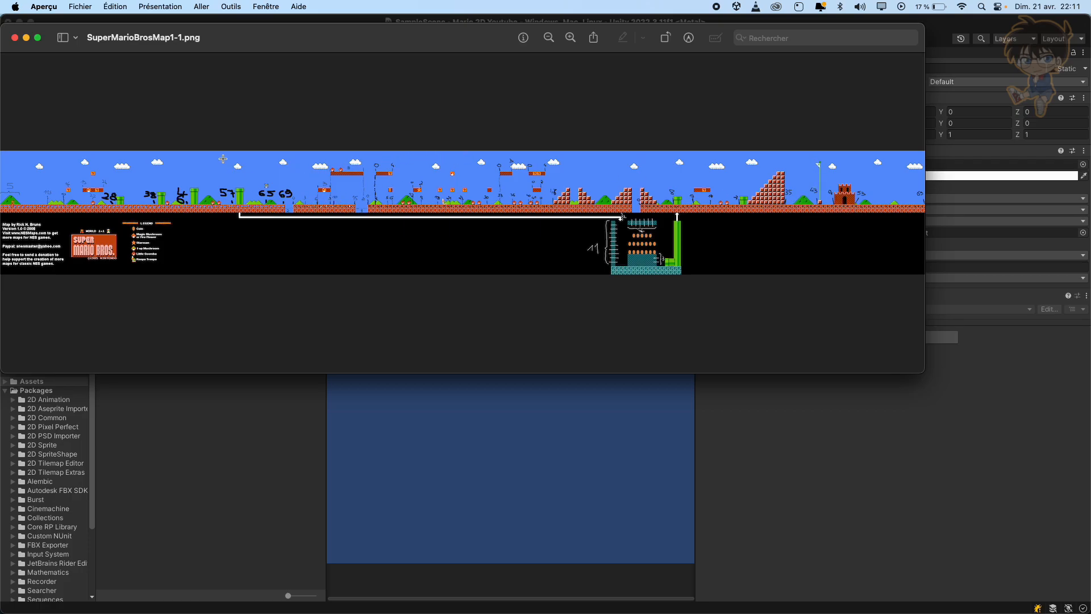
{"action": "left_click", "coordinate": [14, 38]}
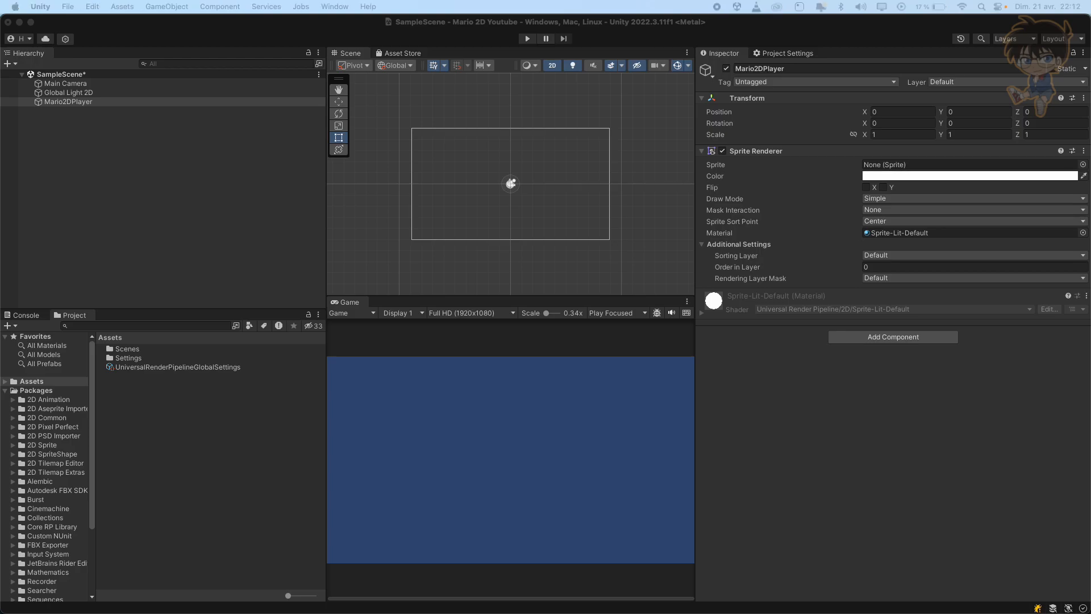
Step: Import the Audio and Sprites folders into the project's Assets and look through the Audio folder
{"action": "left_click_drag", "start_coordinate": [1, 335], "coordinate": [211, 421]}
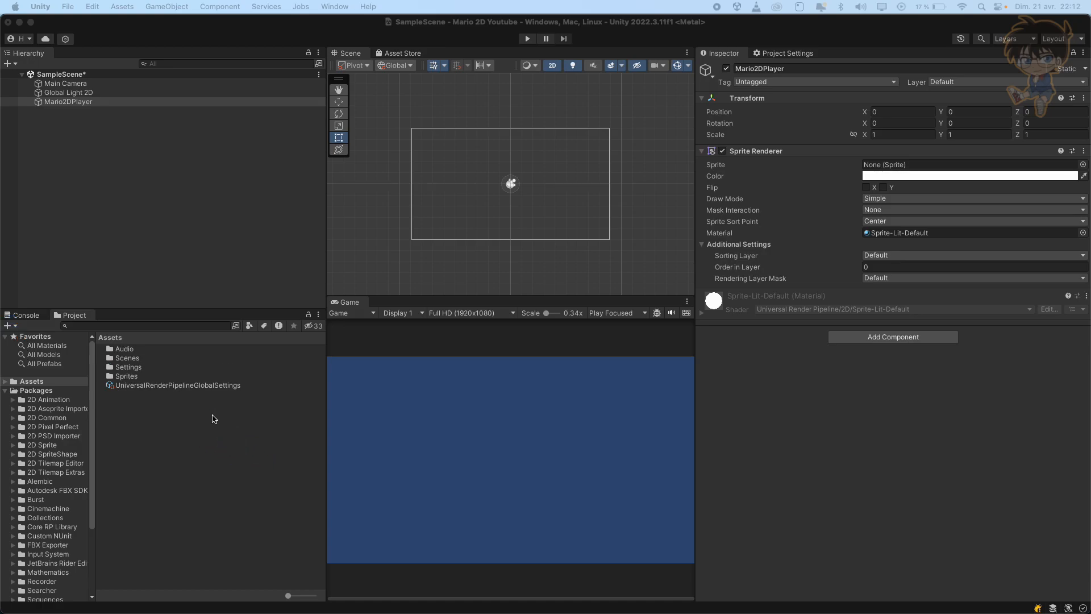
{"action": "double_click", "coordinate": [130, 350]}
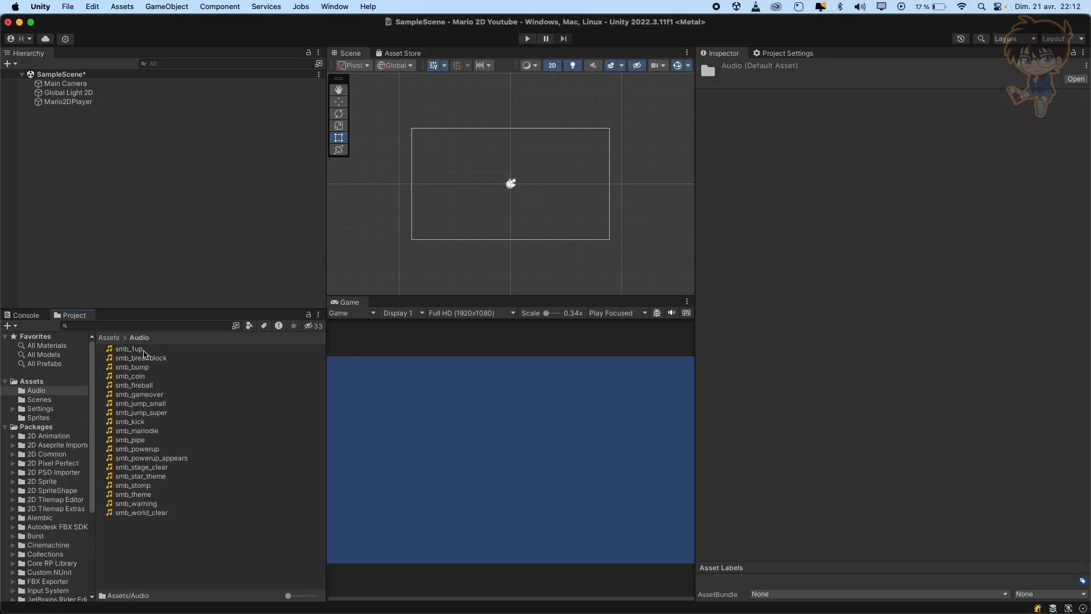
{"action": "left_click", "coordinate": [109, 338]}
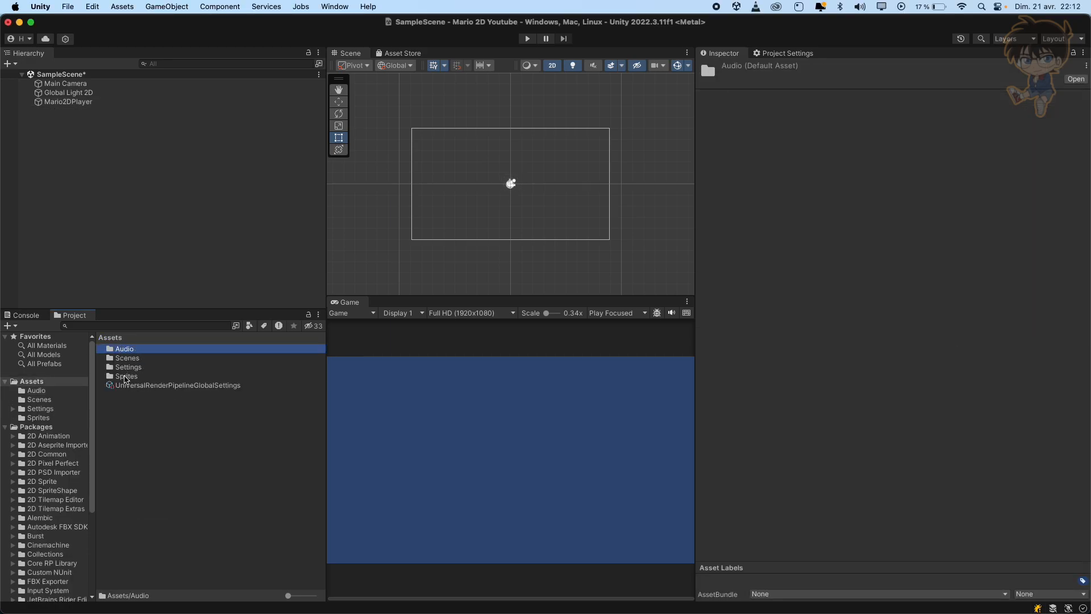
Step: Examine the smb1_common_sprites, smb1_environement and smb_luigi_sheet textures in the Sprites folder
{"action": "double_click", "coordinate": [127, 376]}
{"action": "left_click", "coordinate": [154, 349]}
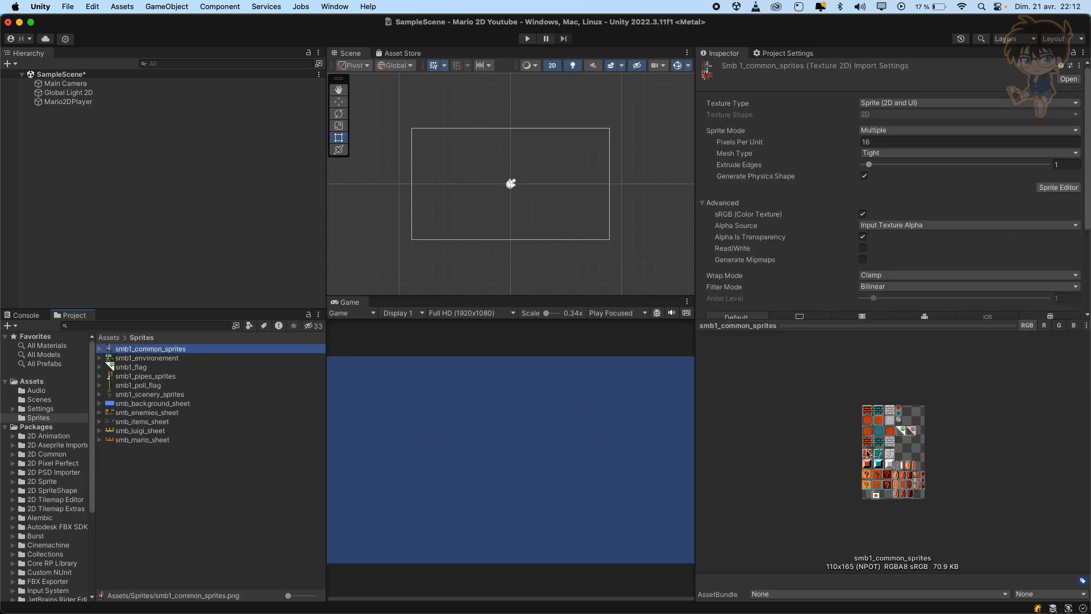
{"action": "left_click", "coordinate": [167, 359]}
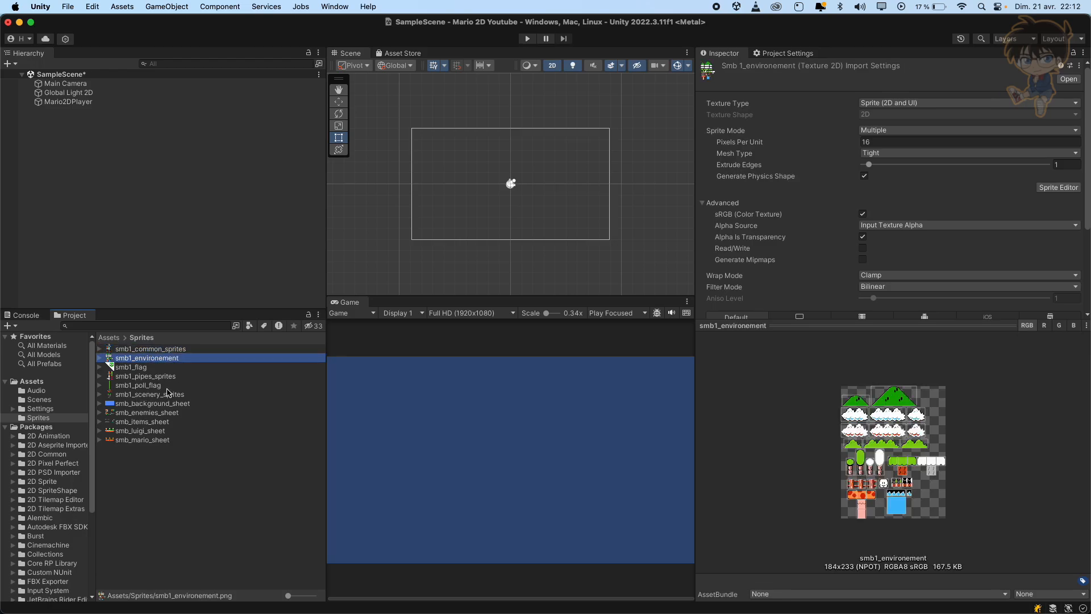
{"action": "left_click", "coordinate": [141, 431]}
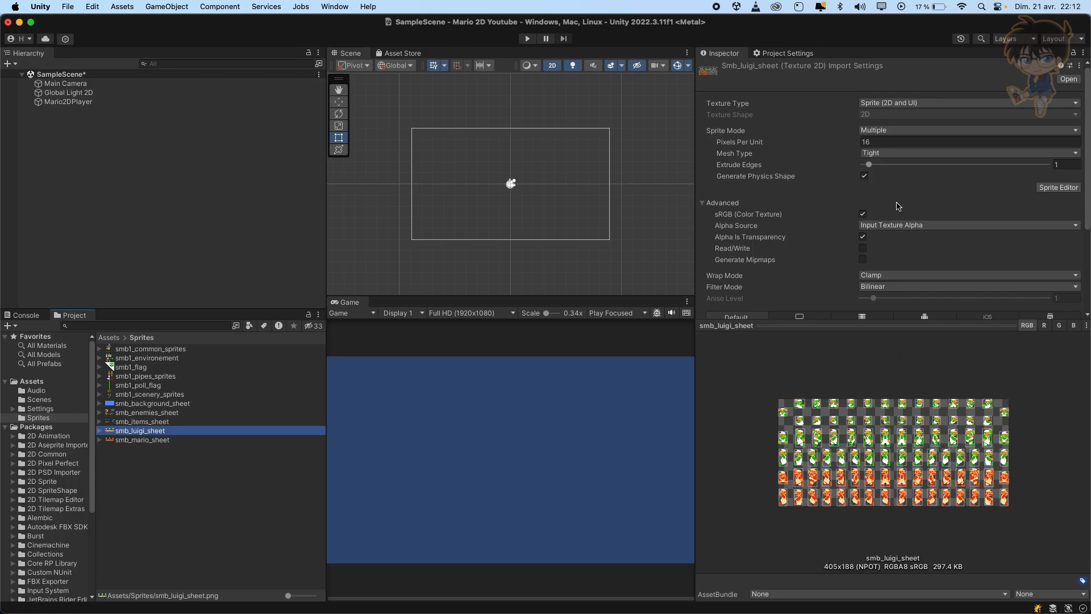
Step: Assign the smb_mario_sheet_6 sprite to Mario2DPlayer's Sprite Renderer, filtering the sprites by "smb_mar"
{"action": "left_click", "coordinate": [63, 103]}
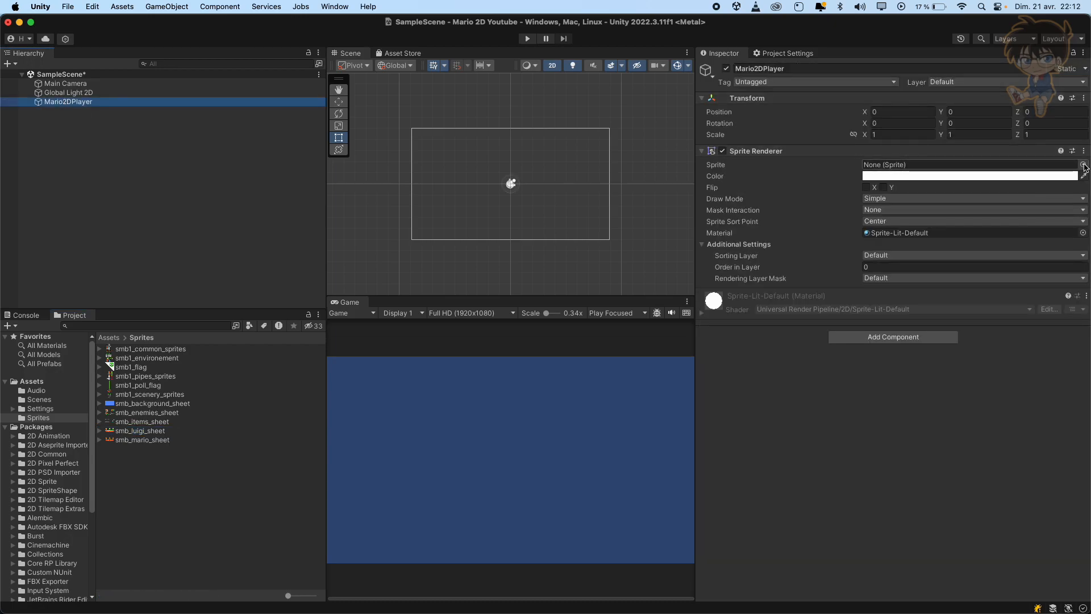
{"action": "left_click", "coordinate": [1084, 165]}
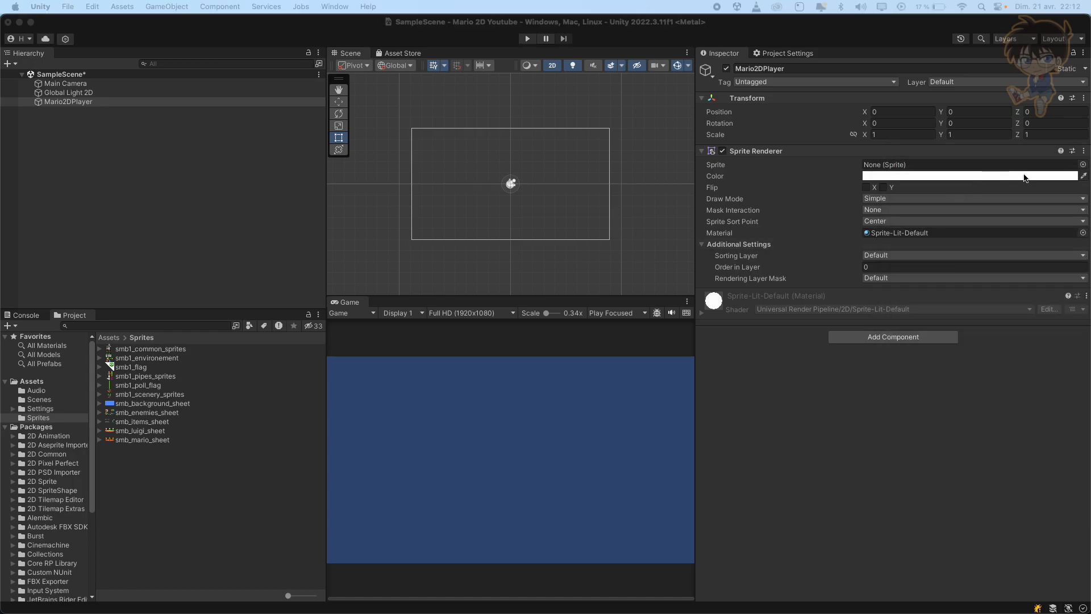
{"action": "left_click", "coordinate": [1083, 166]}
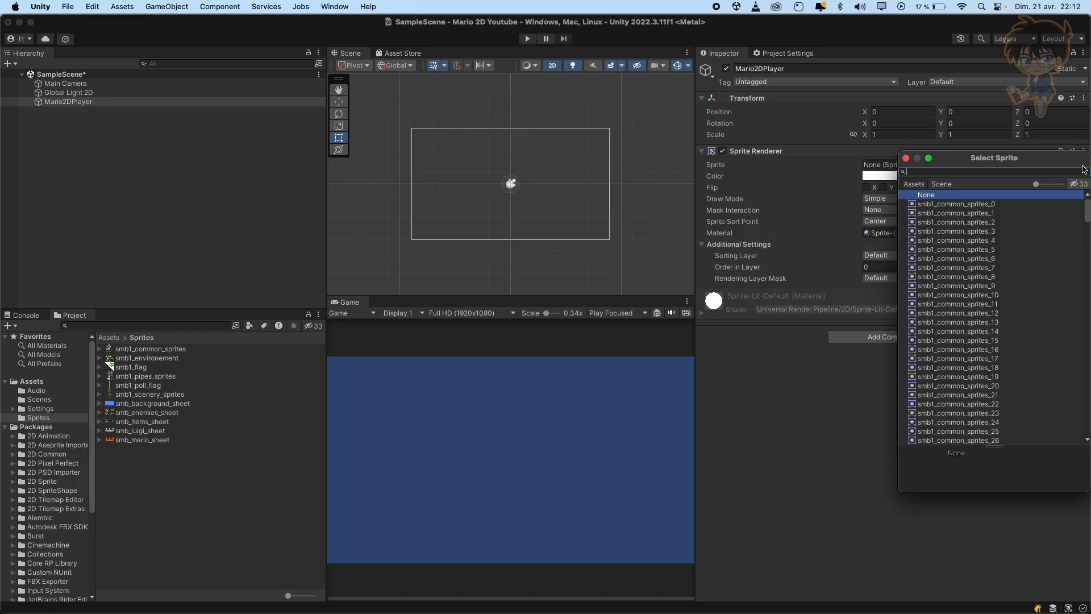
{"action": "type", "text": "smb_mar"}
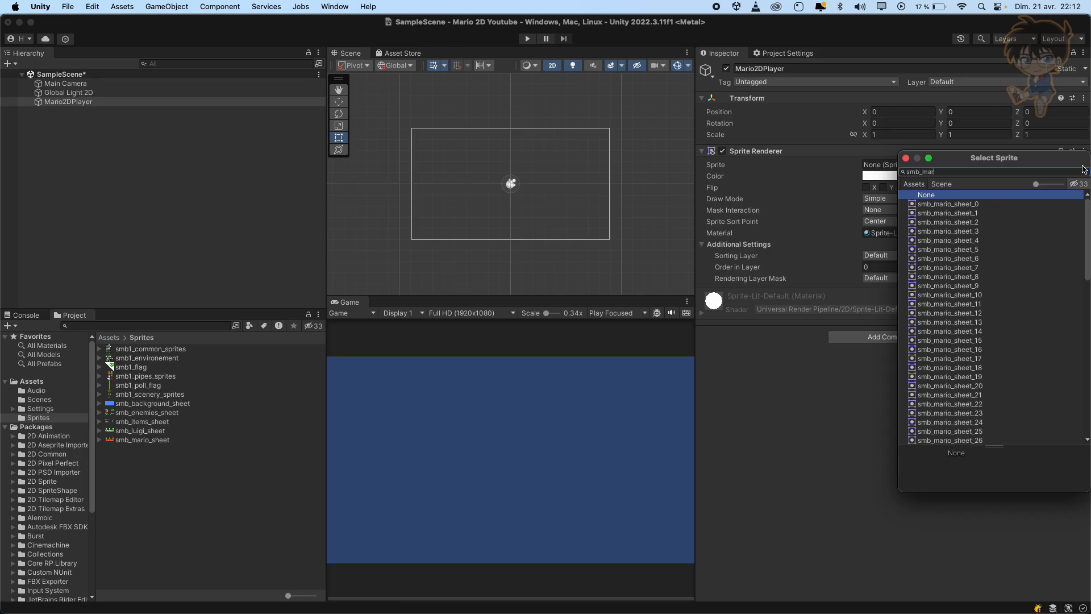
{"action": "key", "text": "Down"}
{"action": "key", "text": "Down"}
{"action": "key", "text": "Down"}
{"action": "key", "text": "Down"}
{"action": "key", "text": "Down"}
{"action": "key", "text": "Down"}
{"action": "key", "text": "Down"}
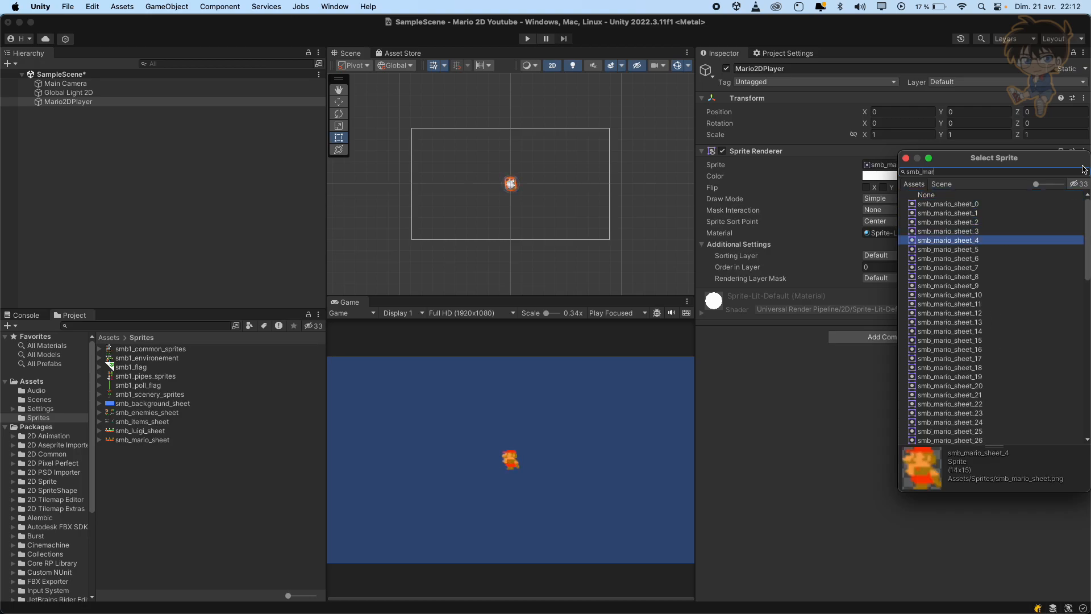
{"action": "key", "text": "Return"}
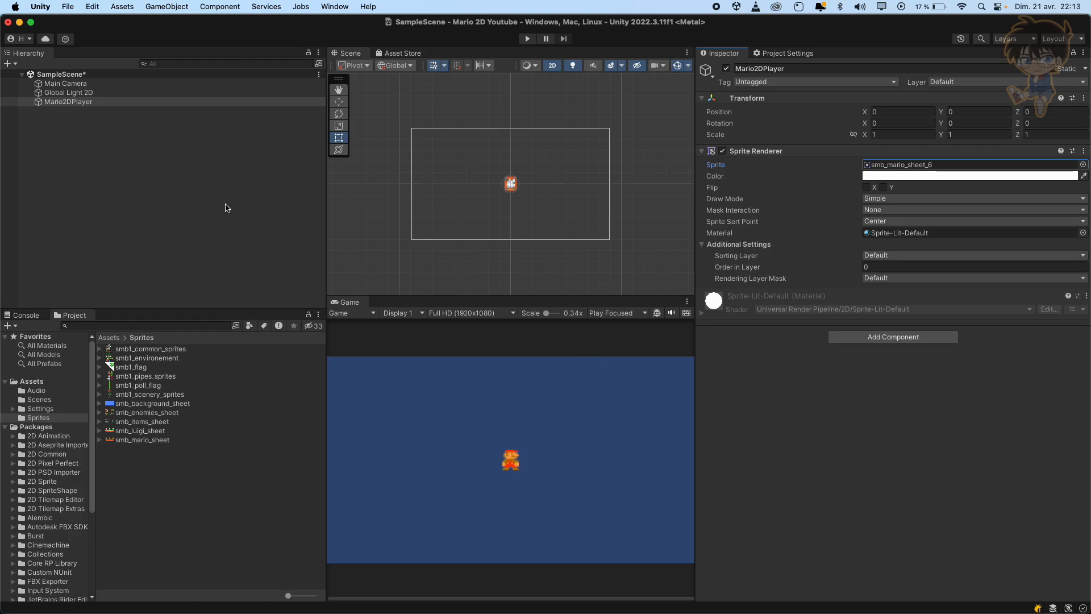
Step: Add a Cinemachine Virtual Camera to the scene and set Mario2DPlayer as its Follow target
{"action": "left_click", "coordinate": [101, 85]}
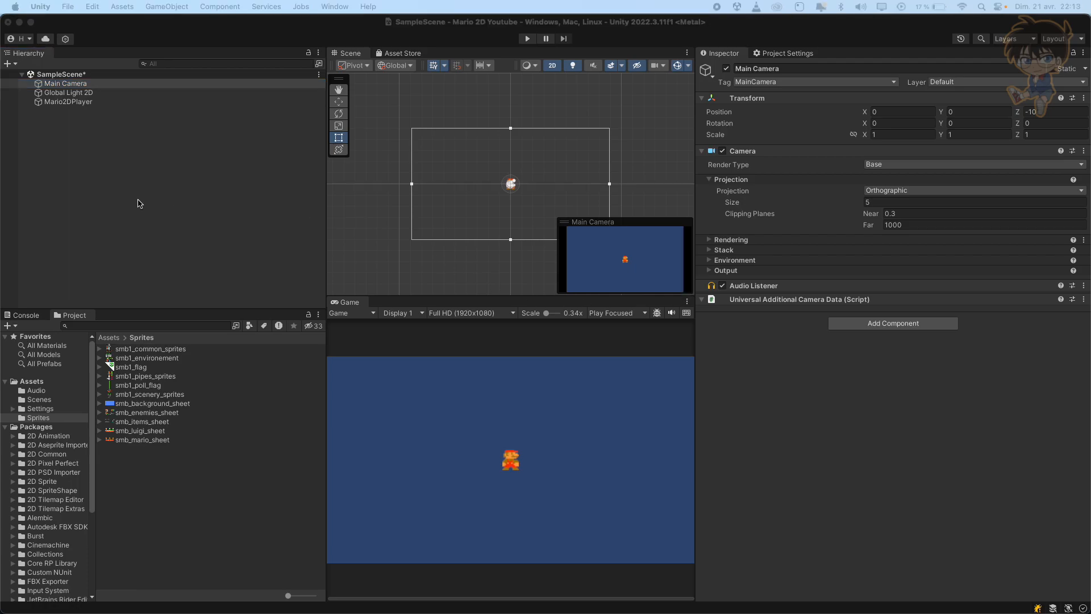
{"action": "right_click", "coordinate": [107, 156]}
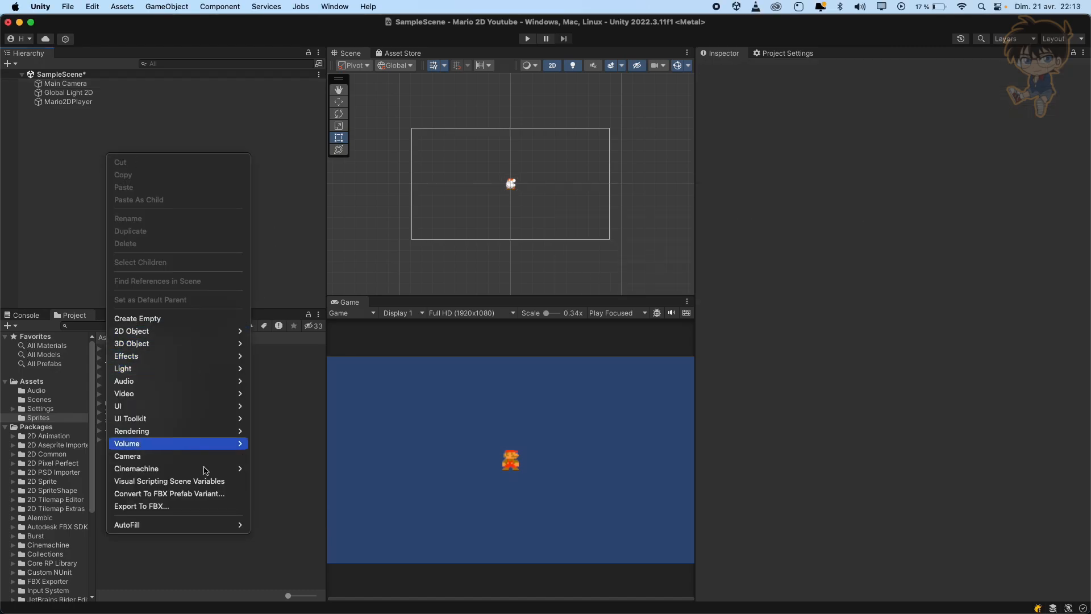
{"action": "mouse_move", "coordinate": [176, 469]}
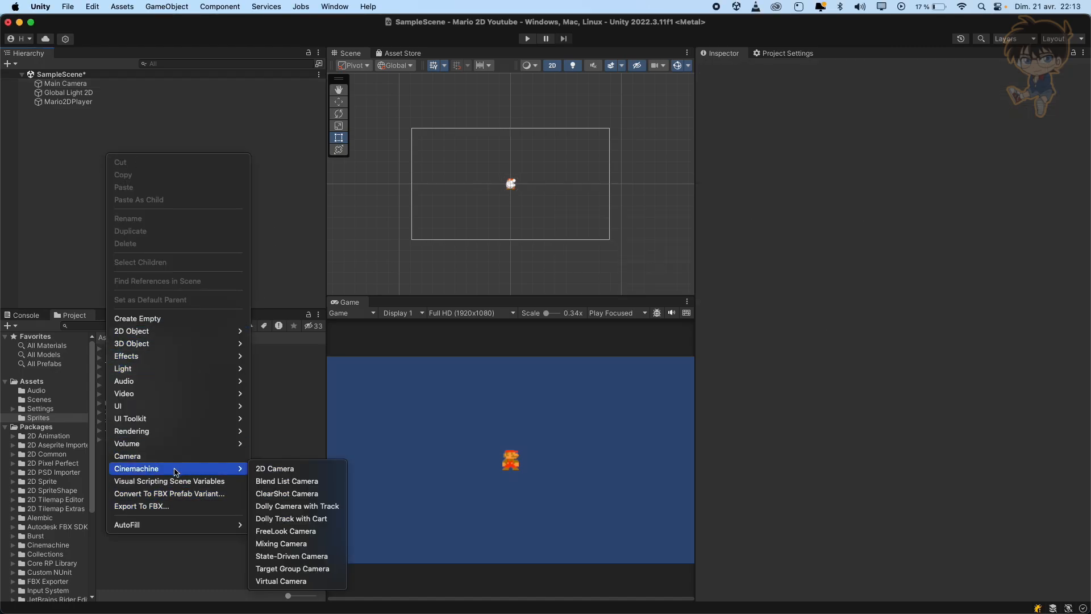
{"action": "left_click", "coordinate": [285, 581]}
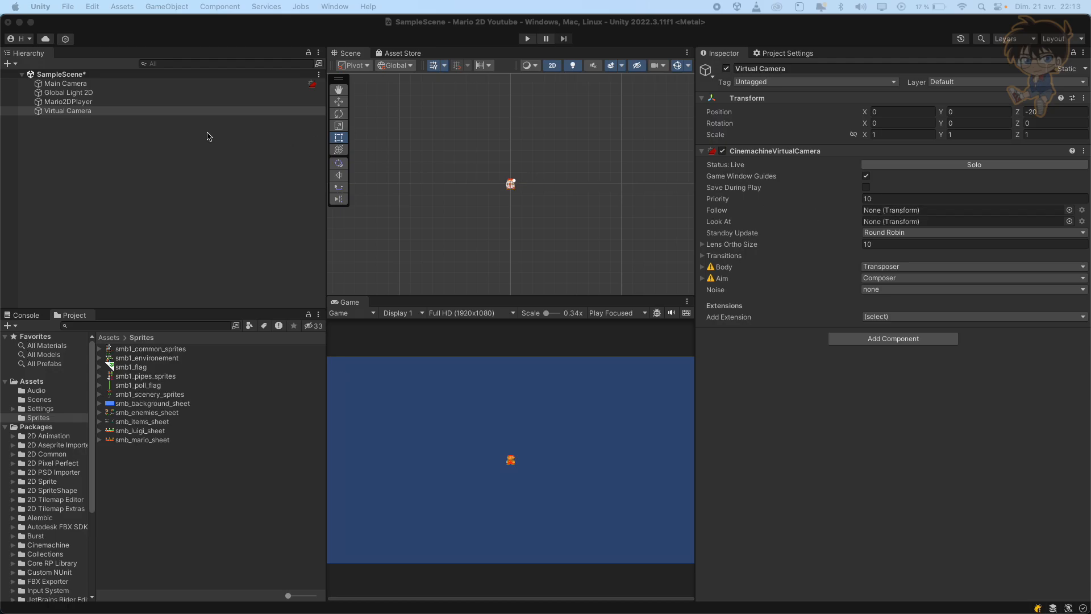
{"action": "left_click_drag", "start_coordinate": [84, 103], "coordinate": [903, 215]}
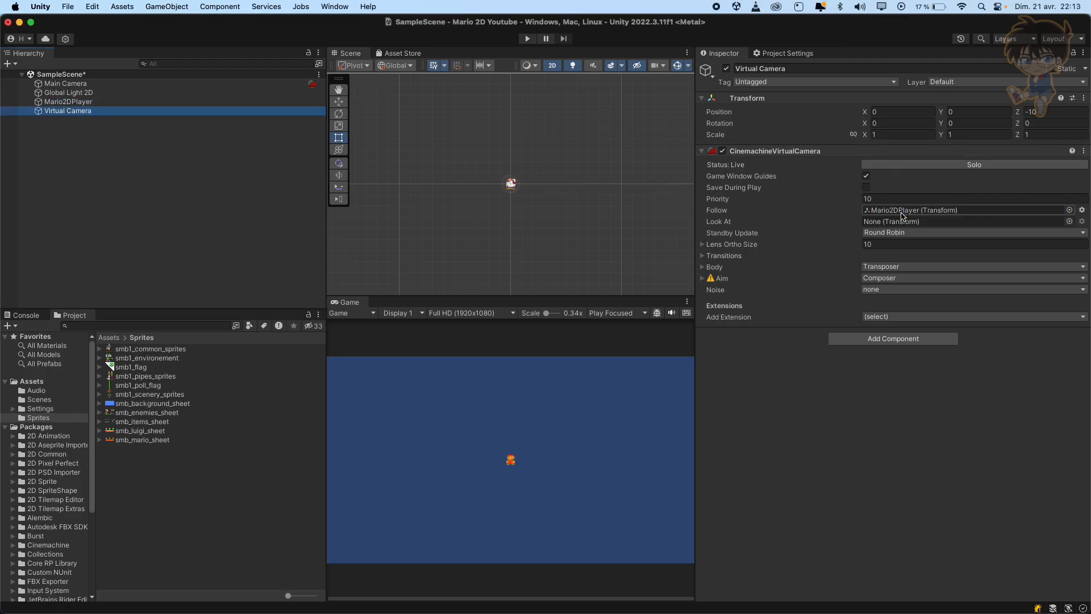
Step: Set the Virtual Camera's lens Ortho Size to 8
{"action": "left_click", "coordinate": [702, 246]}
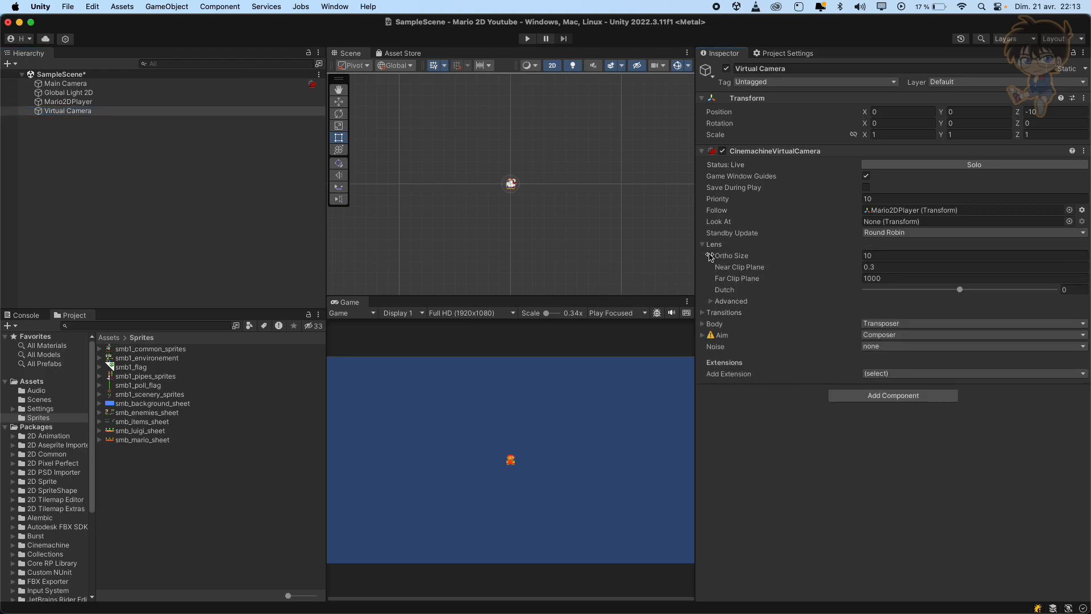
{"action": "left_click", "coordinate": [906, 255]}
{"action": "type", "text": "8"}
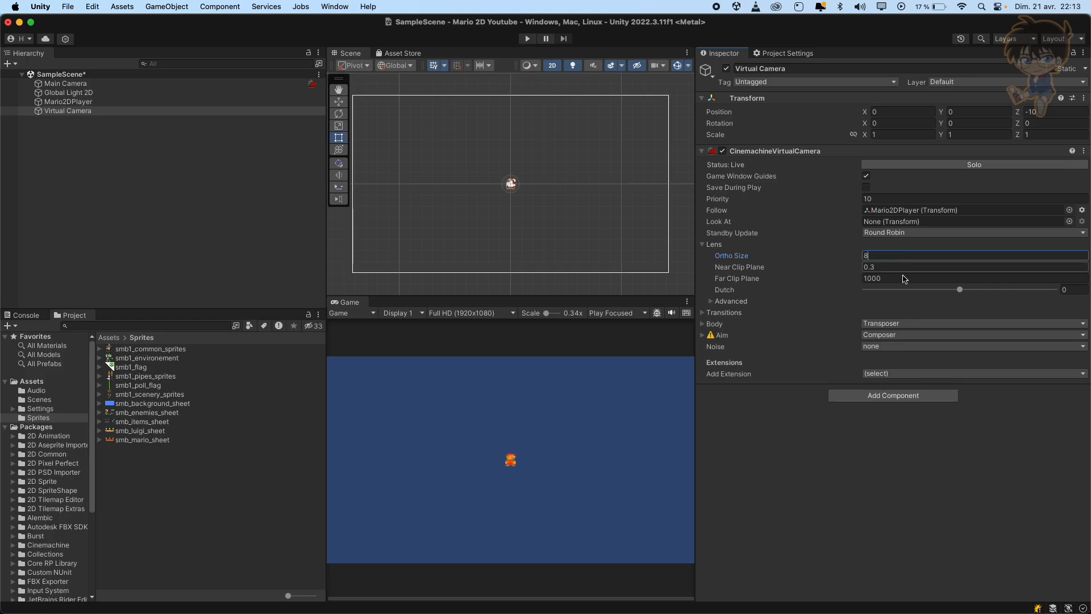
{"action": "left_click", "coordinate": [703, 313]}
{"action": "left_click", "coordinate": [703, 313]}
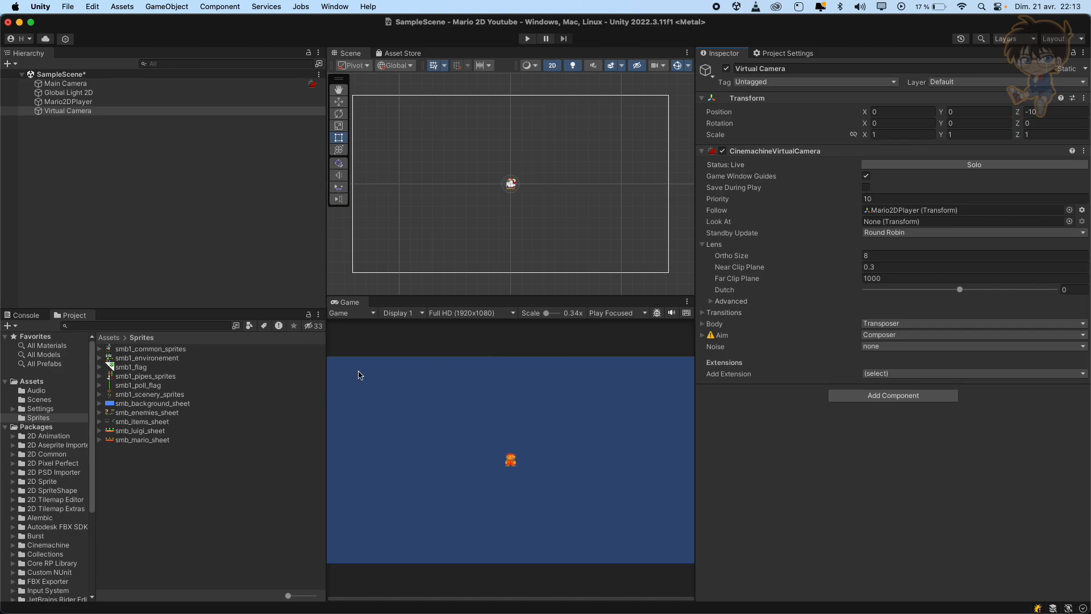
Step: Add the CinemachinePixelPerfect and CinemachineConfiner extensions to the Virtual Camera
{"action": "left_click", "coordinate": [906, 375]}
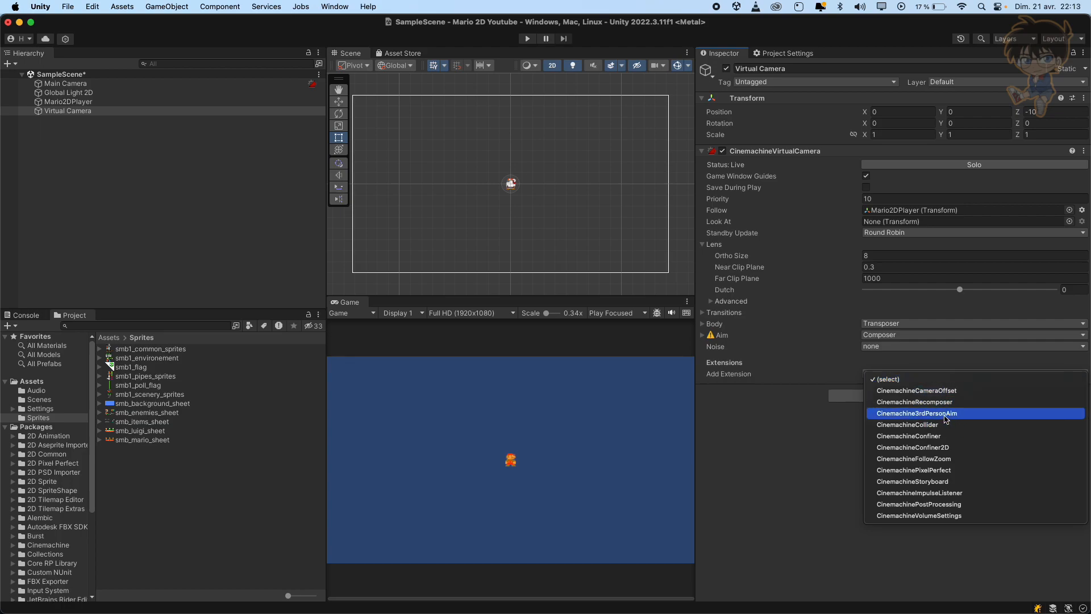
{"action": "left_click", "coordinate": [934, 471]}
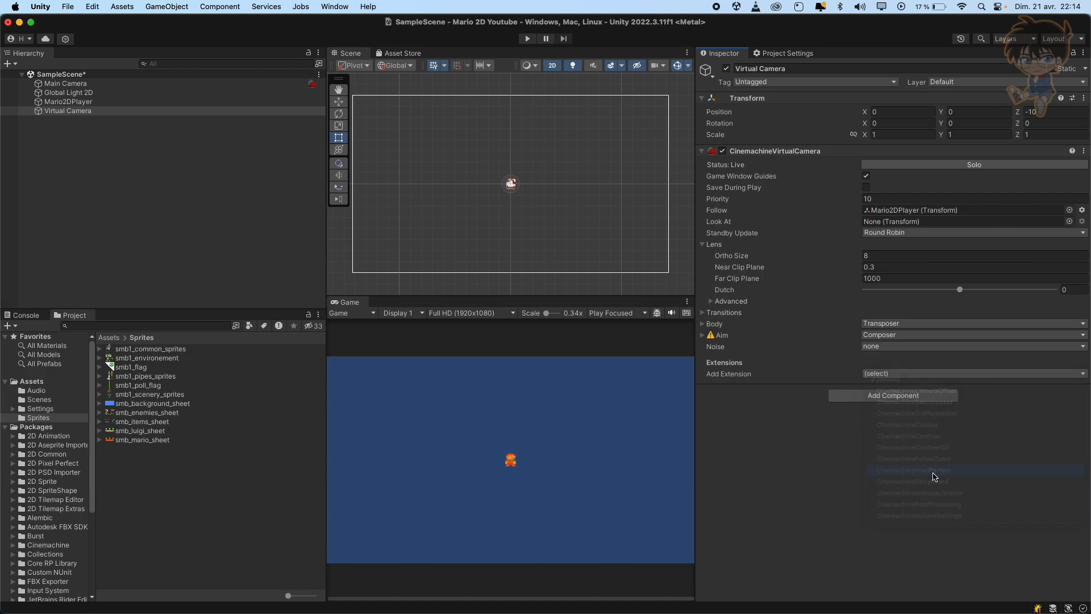
{"action": "left_click", "coordinate": [941, 376]}
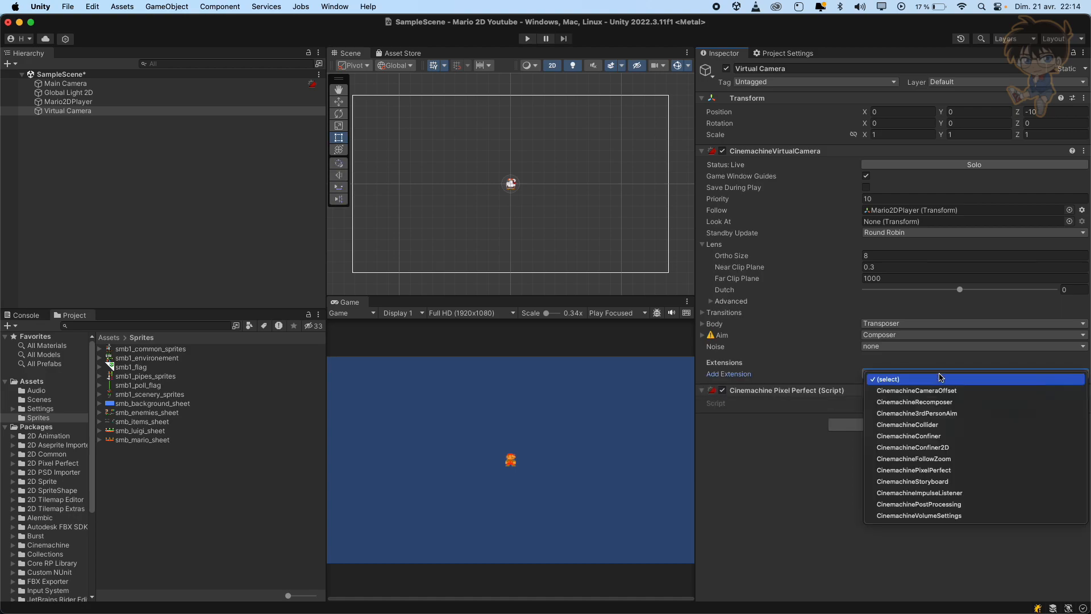
{"action": "left_click", "coordinate": [947, 436]}
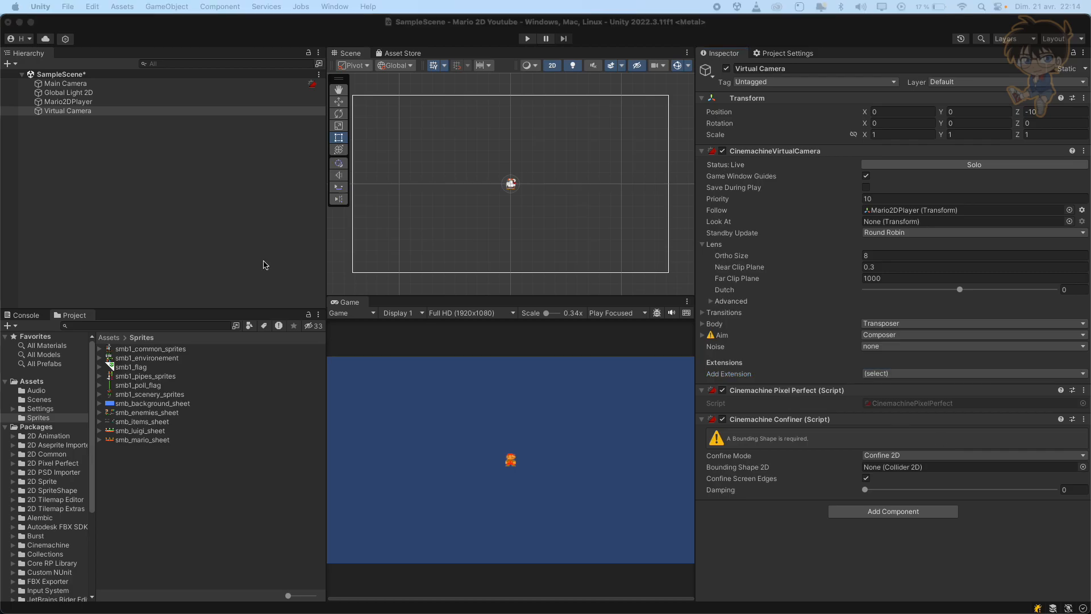
Step: Set the Default Blend of the Main Camera's CinemachineBrain to Cut
{"action": "left_click", "coordinate": [293, 84]}
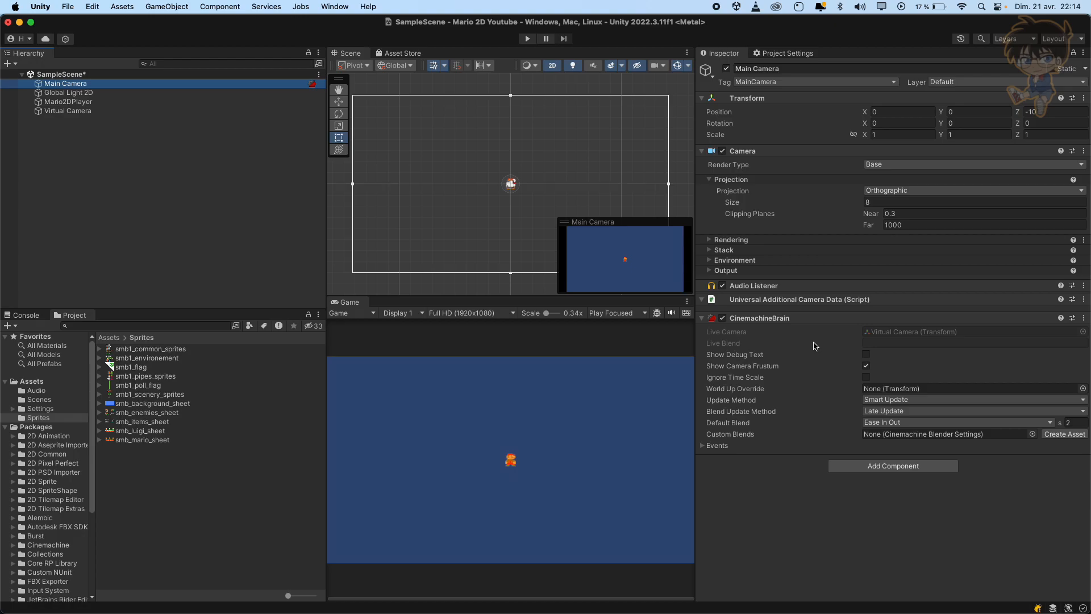
{"action": "left_click", "coordinate": [898, 425]}
{"action": "left_click", "coordinate": [891, 421]}
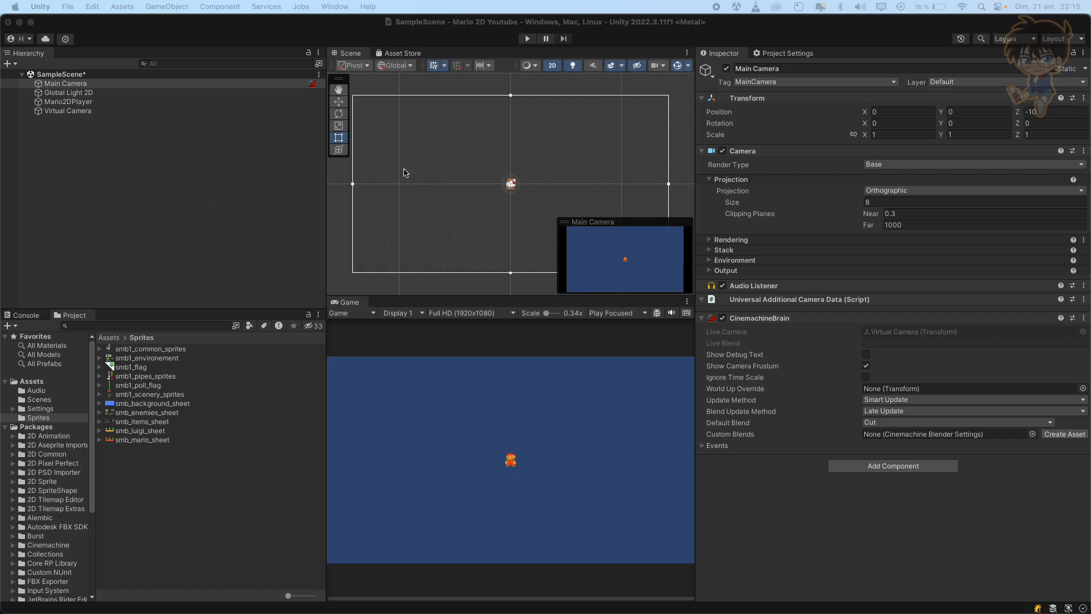
Step: Create an empty root object in the scene and name it ParentBackground
{"action": "right_click", "coordinate": [49, 158]}
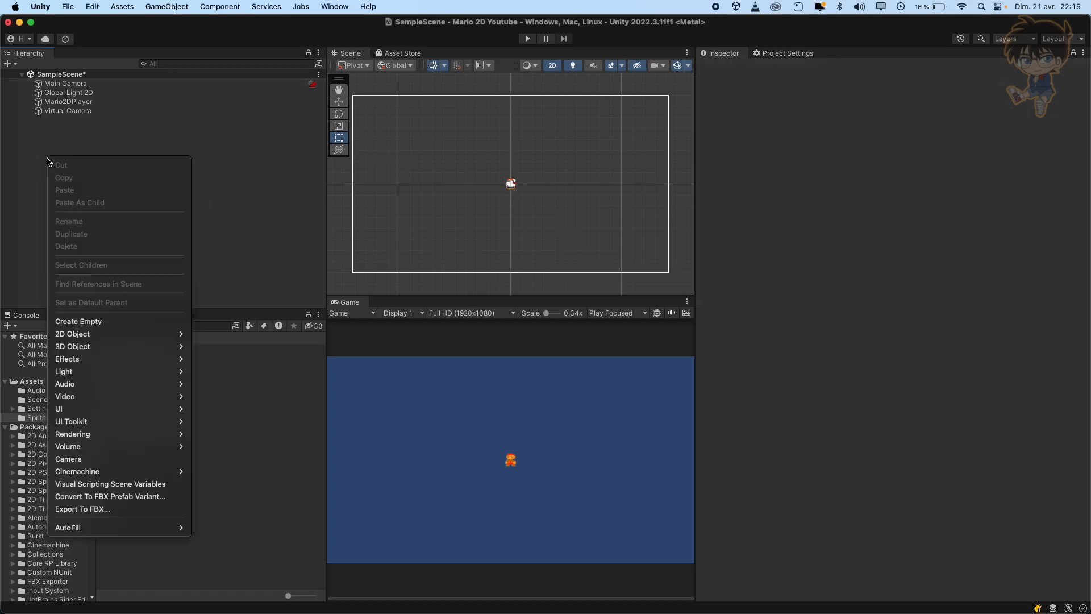
{"action": "left_click", "coordinate": [116, 322]}
{"action": "type", "text": "parent"}
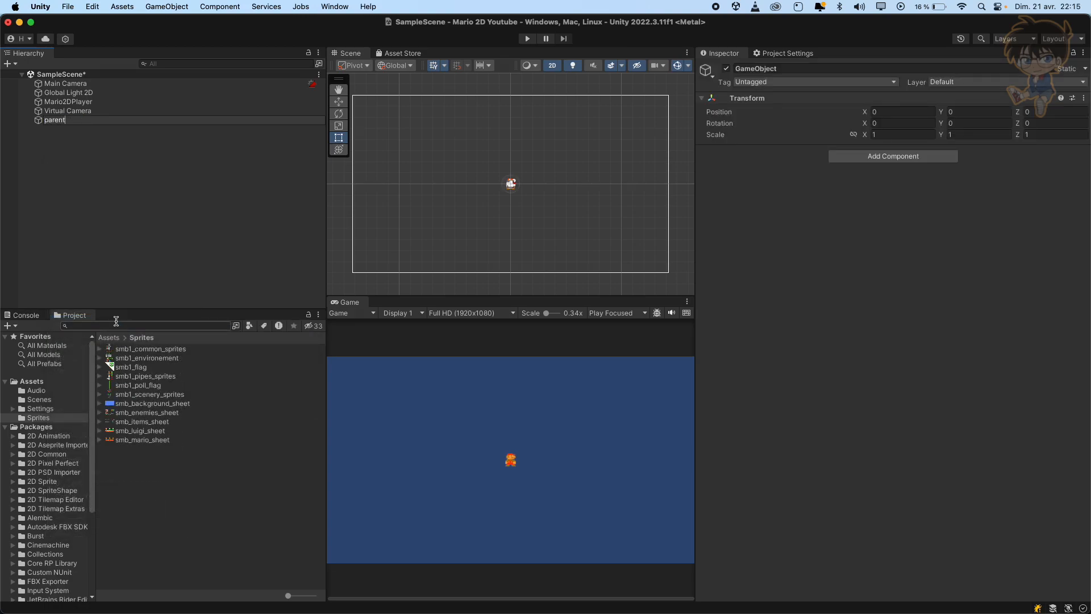
{"action": "type", "text": "background"}
{"action": "key", "text": "Return"}
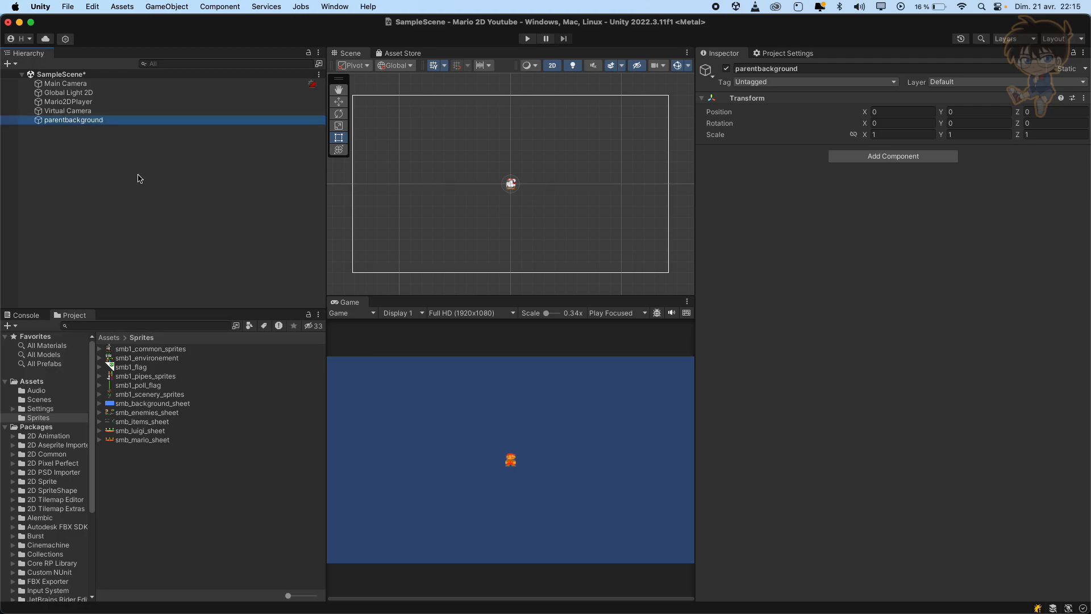
{"action": "left_click", "coordinate": [102, 120]}
{"action": "key", "text": "Left"}
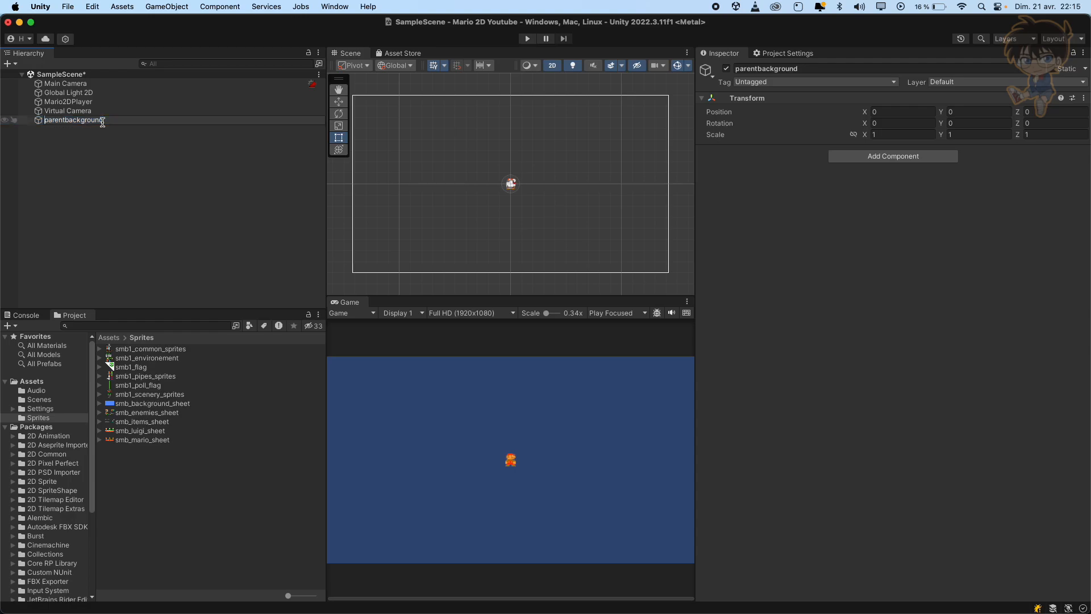
{"action": "key", "text": "BackSpace"}
{"action": "type", "text": "P"}
{"action": "key", "text": "BackSpace"}
{"action": "type", "text": "B"}
{"action": "key", "text": "Return"}
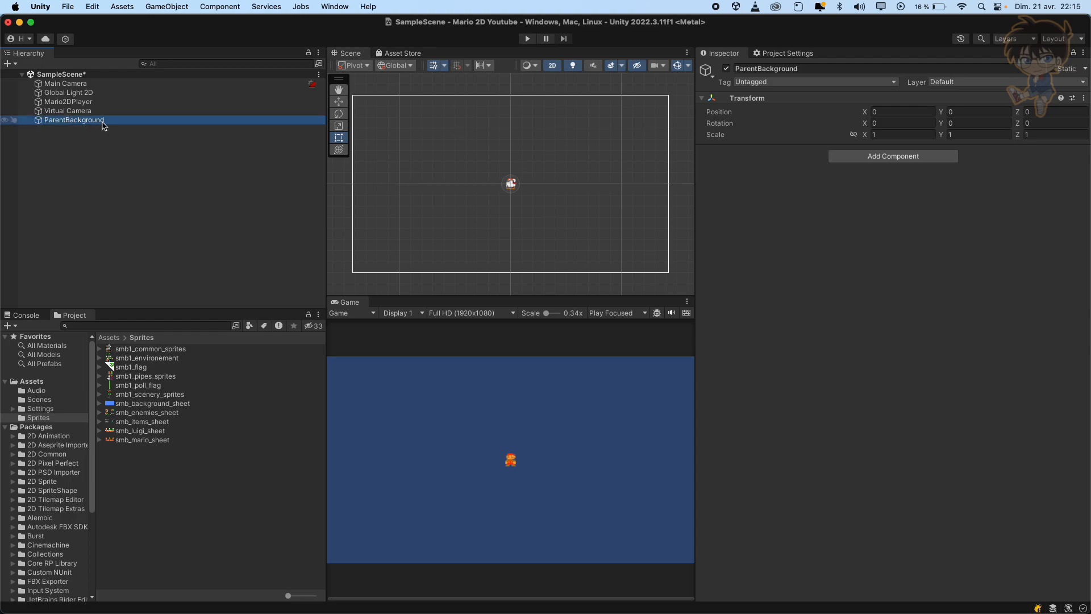
Step: Create an empty child object under ParentBackground and name it MainBackground
{"action": "right_click", "coordinate": [103, 123]}
{"action": "key", "text": "Escape"}
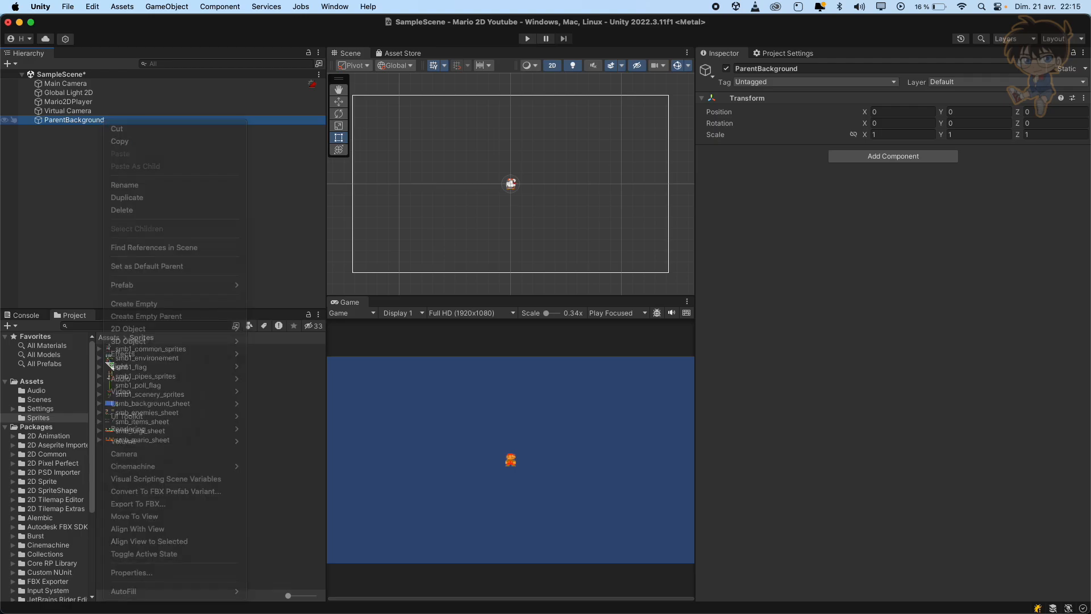
{"action": "right_click", "coordinate": [103, 120]}
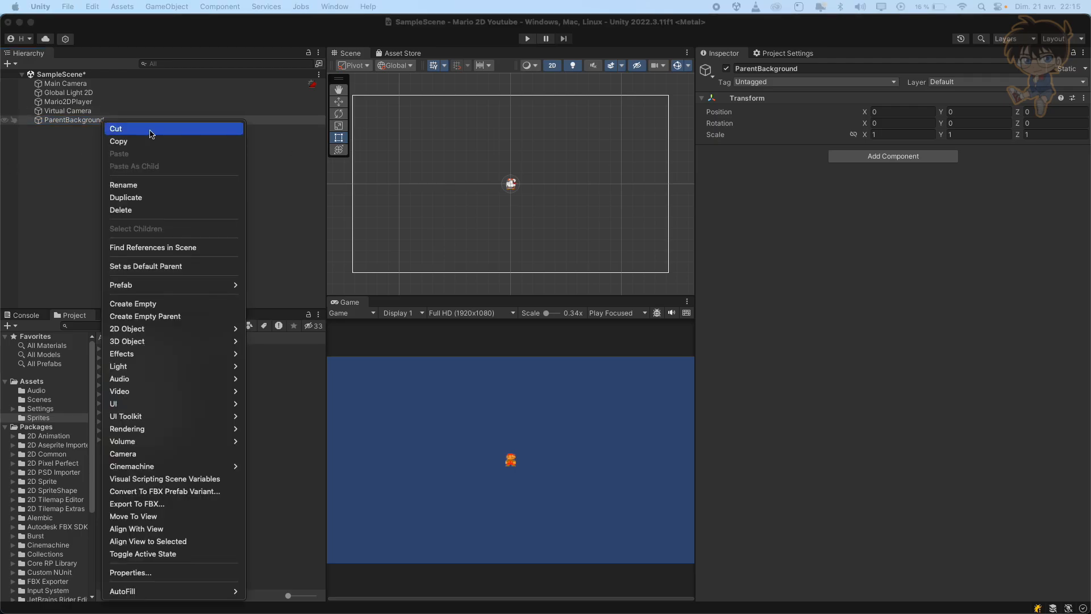
{"action": "left_click", "coordinate": [172, 307]}
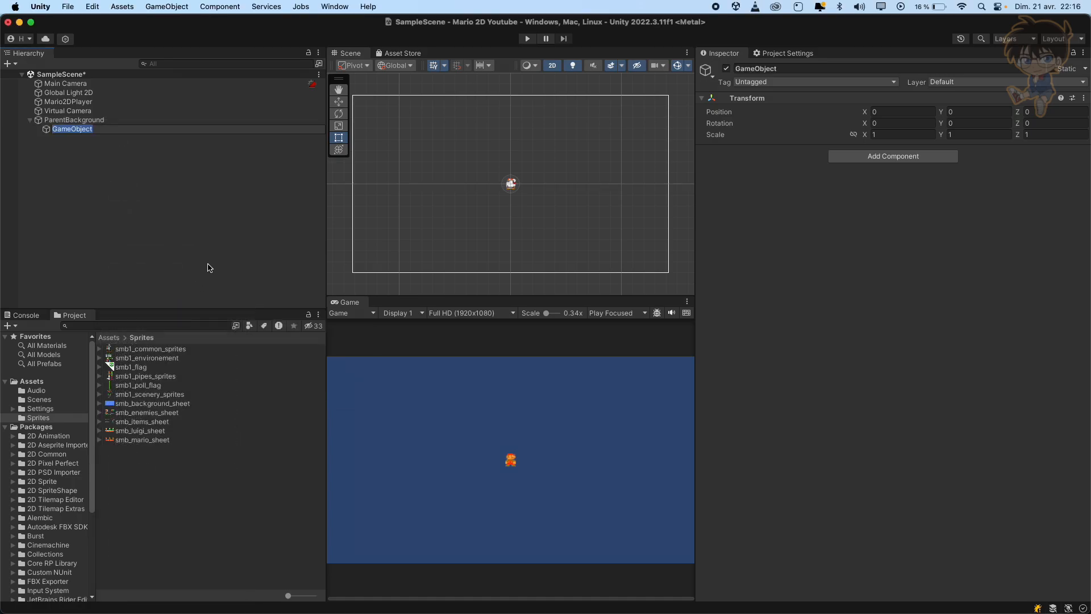
{"action": "type", "text": "B"}
{"action": "key", "text": "BackSpace"}
{"action": "type", "text": "mainbackground"}
{"action": "key", "text": "BackSpace"}
{"action": "key", "text": "BackSpace"}
{"action": "key", "text": "BackSpace"}
{"action": "key", "text": "BackSpace"}
{"action": "key", "text": "BackSpace"}
{"action": "key", "text": "BackSpace"}
{"action": "key", "text": "BackSpace"}
{"action": "key", "text": "BackSpace"}
{"action": "key", "text": "BackSpace"}
{"action": "key", "text": "BackSpace"}
{"action": "key", "text": "BackSpace"}
{"action": "key", "text": "BackSpace"}
{"action": "key", "text": "BackSpace"}
{"action": "key", "text": "BackSpace"}
{"action": "type", "text": "MainBackgrou"}
{"action": "key", "text": "Return"}
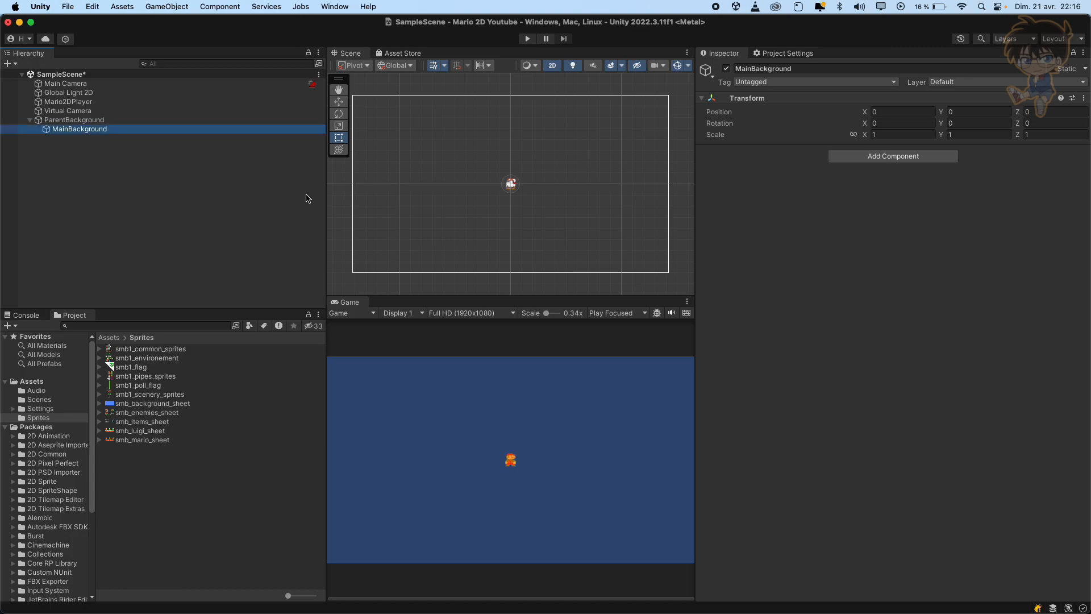
Step: Add a Sprite Renderer to MainBackground and assign the smb_background_sheet sprite, filtering the sprites by "back"
{"action": "left_click", "coordinate": [885, 163]}
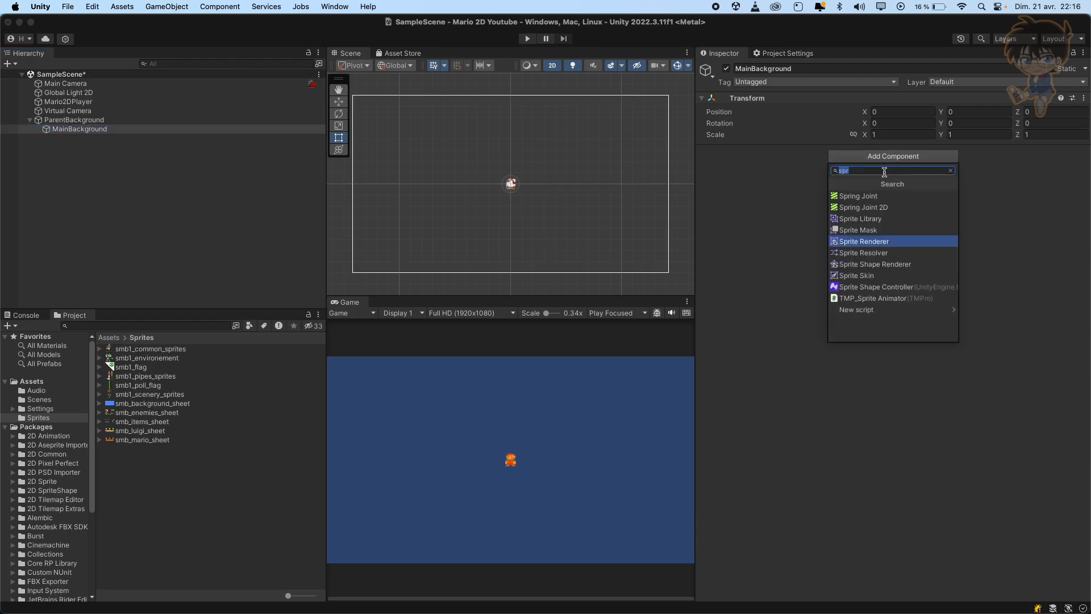
{"action": "type", "text": "spri"}
{"action": "key", "text": "Return"}
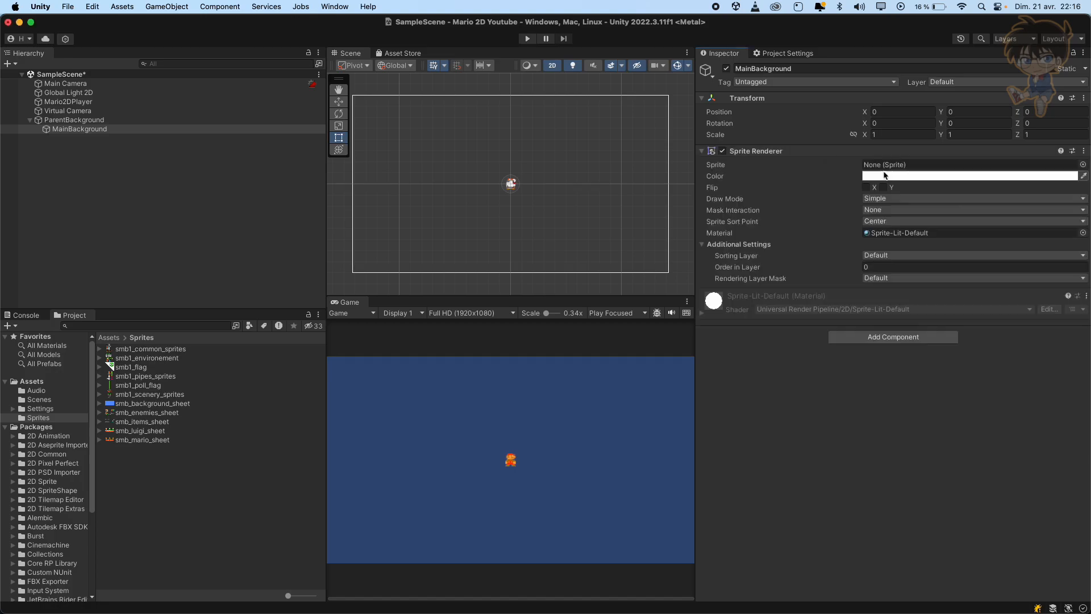
{"action": "left_click", "coordinate": [1083, 165]}
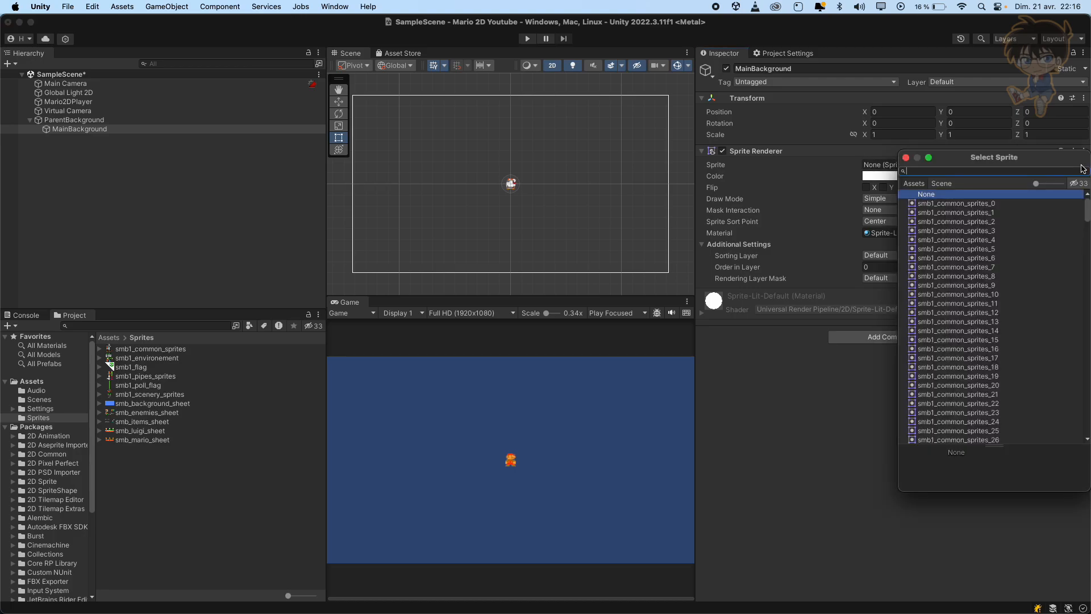
{"action": "type", "text": "back"}
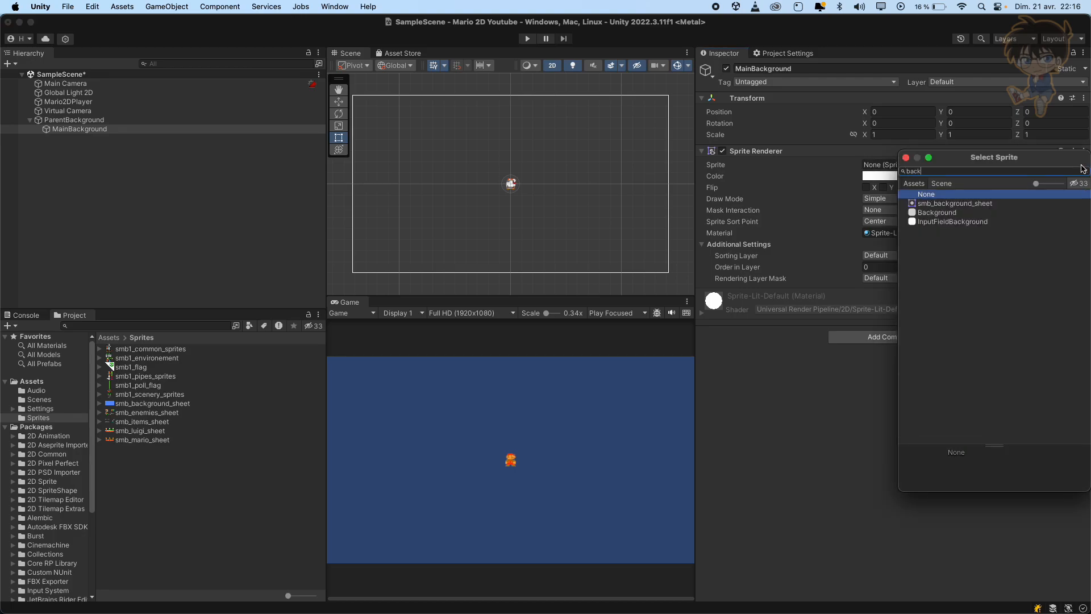
{"action": "key", "text": "Down"}
{"action": "key", "text": "Return"}
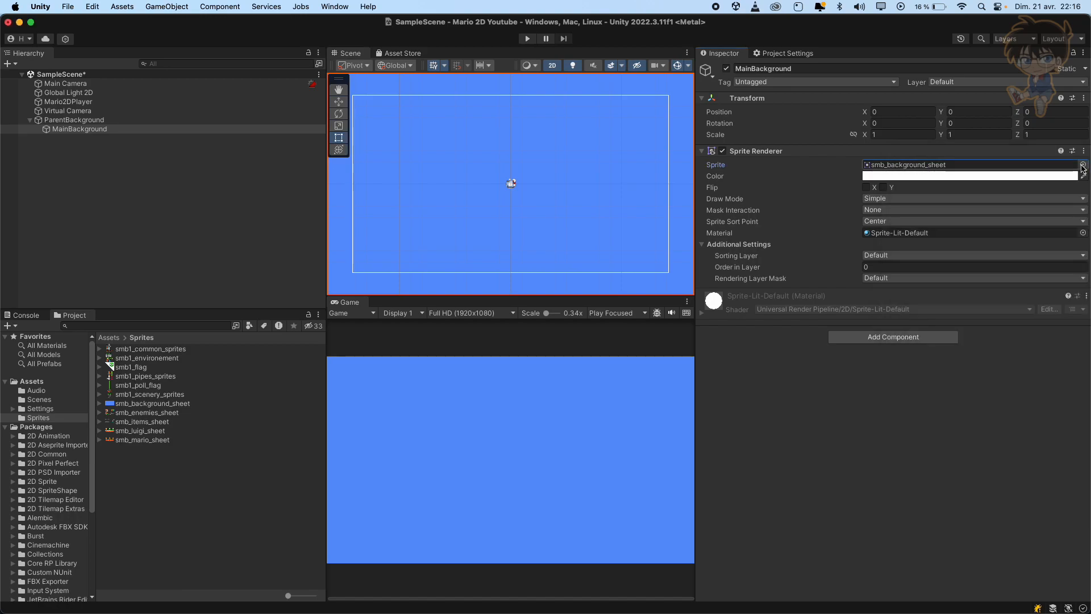
Step: Set the Order in Layer of Mario2DPlayer's Sprite Renderer to 10
{"action": "left_click", "coordinate": [76, 102]}
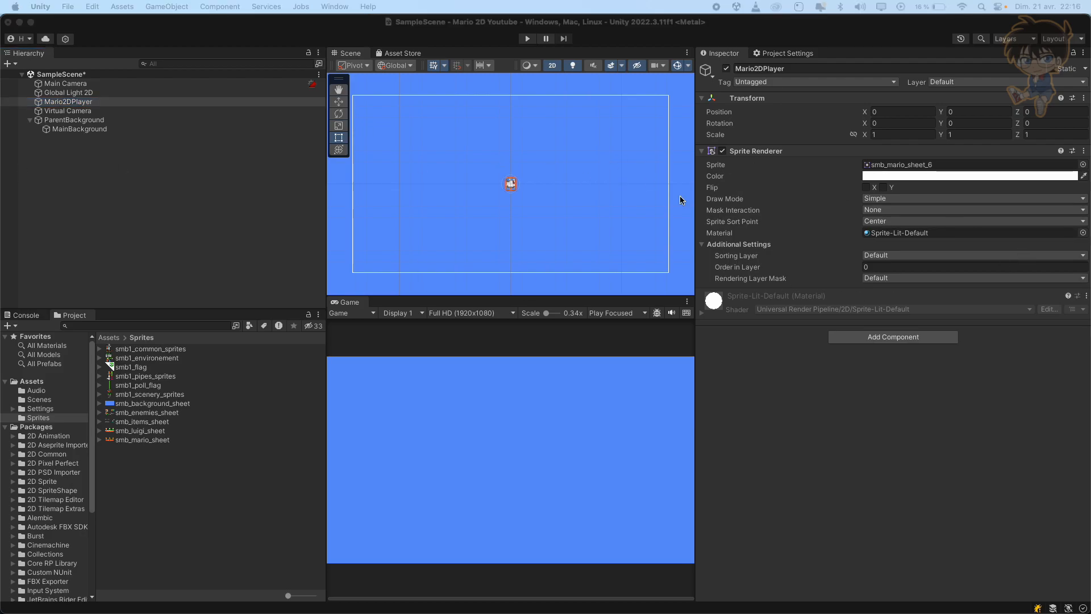
{"action": "left_click", "coordinate": [893, 267]}
{"action": "type", "text": "10"}
Step: Set MainBackground's sprite Draw Mode to Tiled with a width of 500 and a height of 47
{"action": "left_click", "coordinate": [92, 131]}
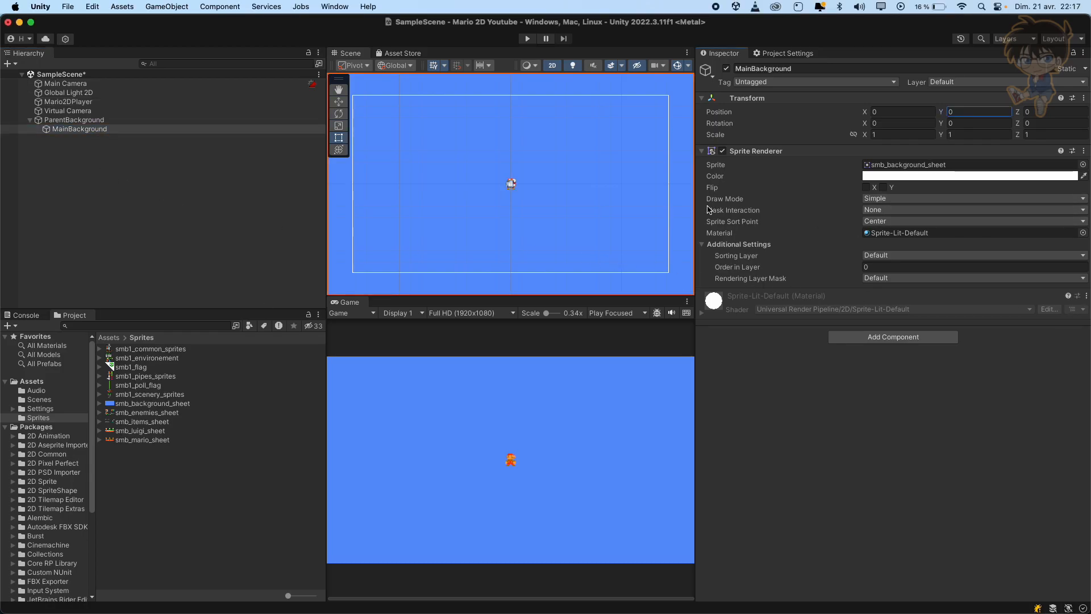
{"action": "left_click", "coordinate": [916, 200]}
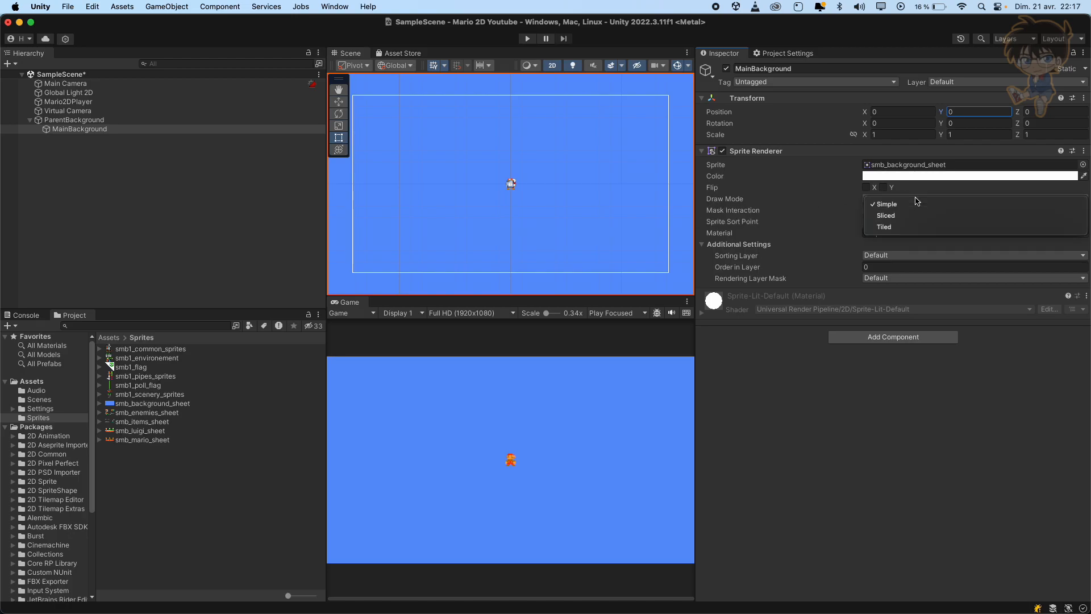
{"action": "left_click", "coordinate": [887, 227]}
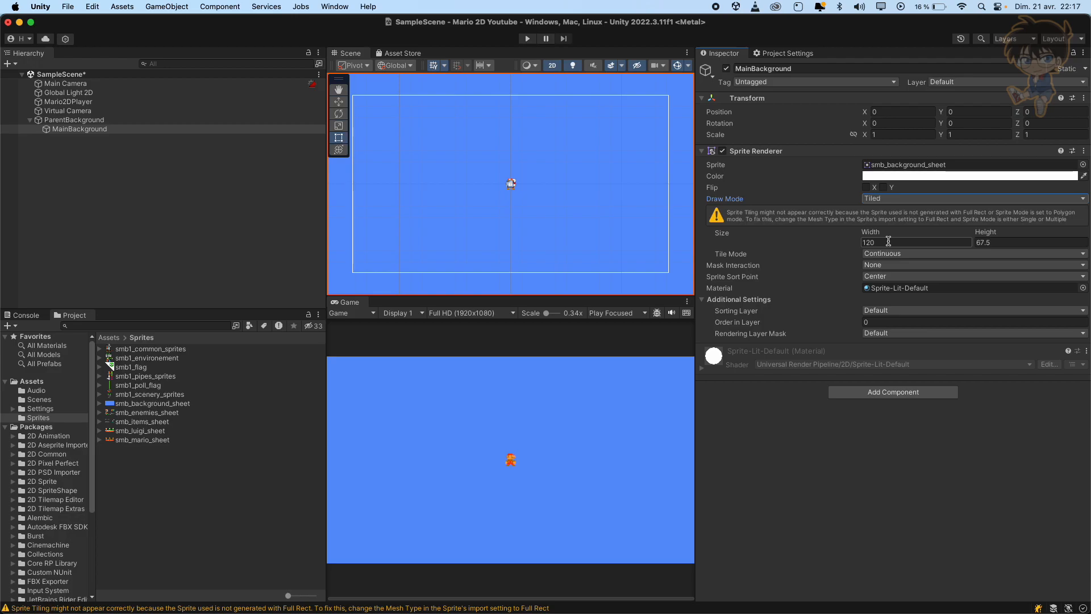
{"action": "left_click", "coordinate": [888, 241]}
{"action": "type", "text": "500"}
{"action": "key", "text": "Tab"}
{"action": "type", "text": "47"}
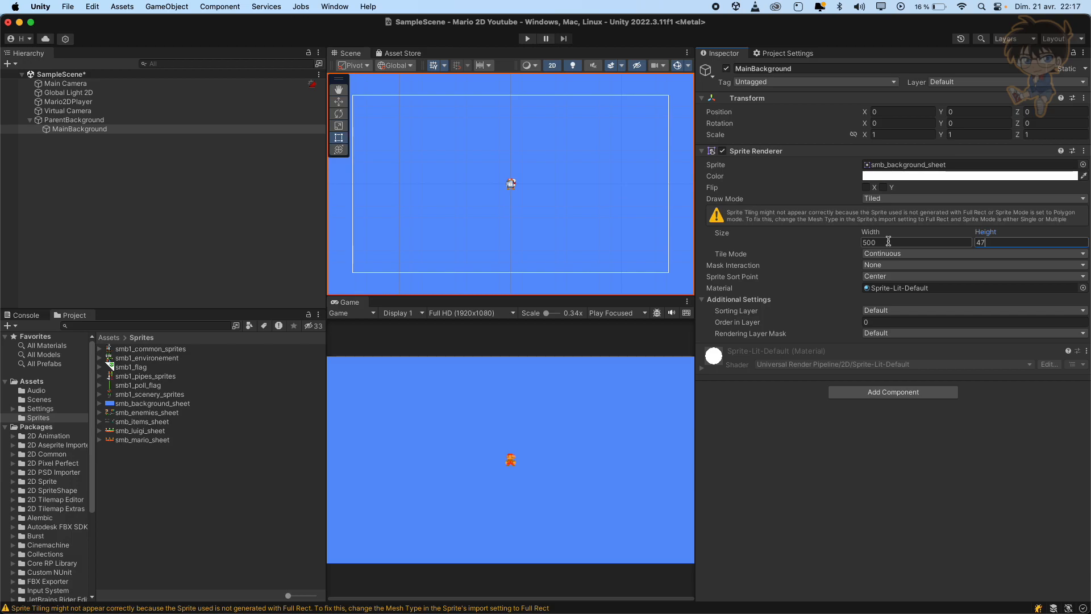
{"action": "scroll", "coordinate": [561, 197], "scroll_direction": "down", "scroll_amount": 6}
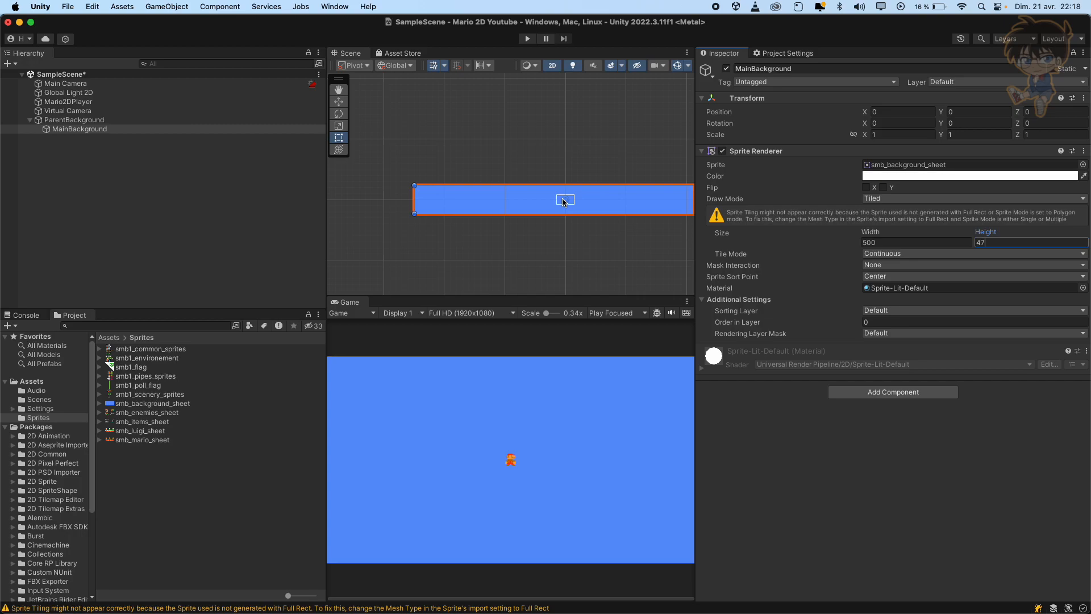
{"action": "middle_click_drag", "start_coordinate": [609, 159], "coordinate": [534, 150]}
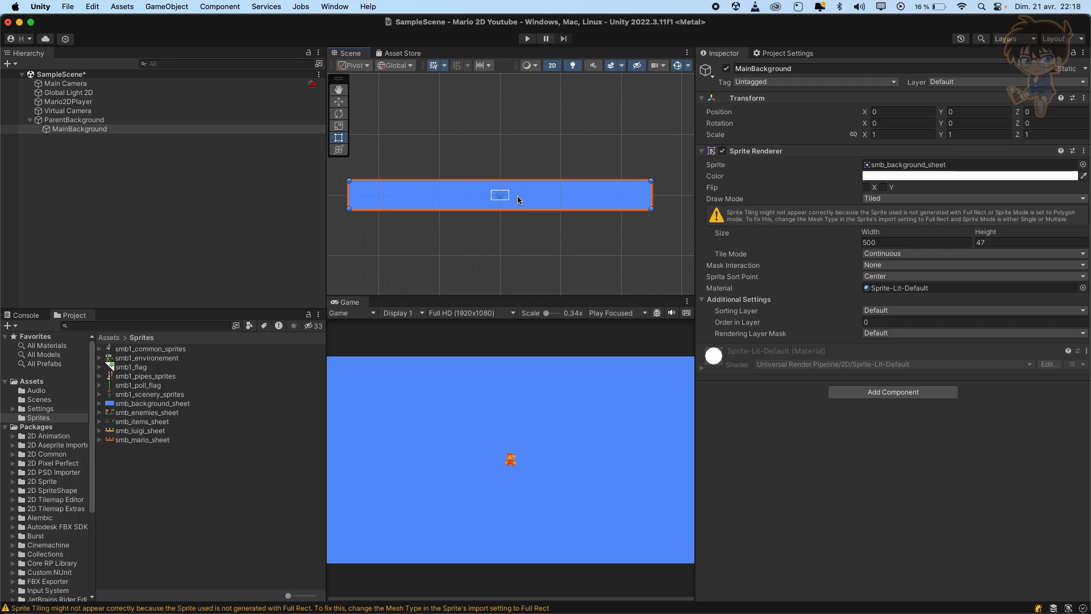
Step: Set MainBackground's X position to 210
{"action": "left_click", "coordinate": [77, 103]}
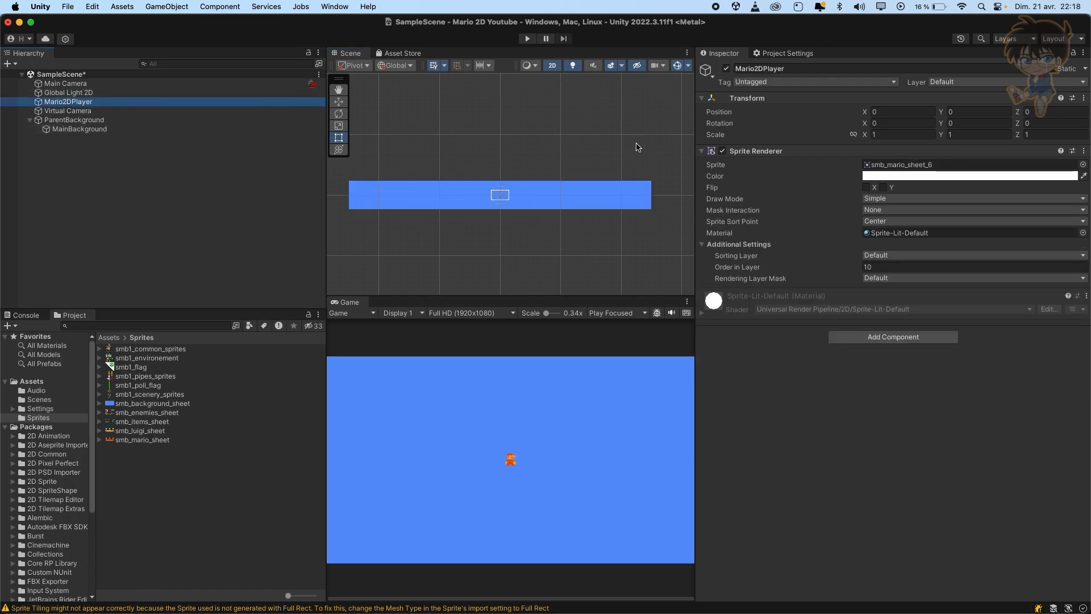
{"action": "left_click", "coordinate": [103, 129]}
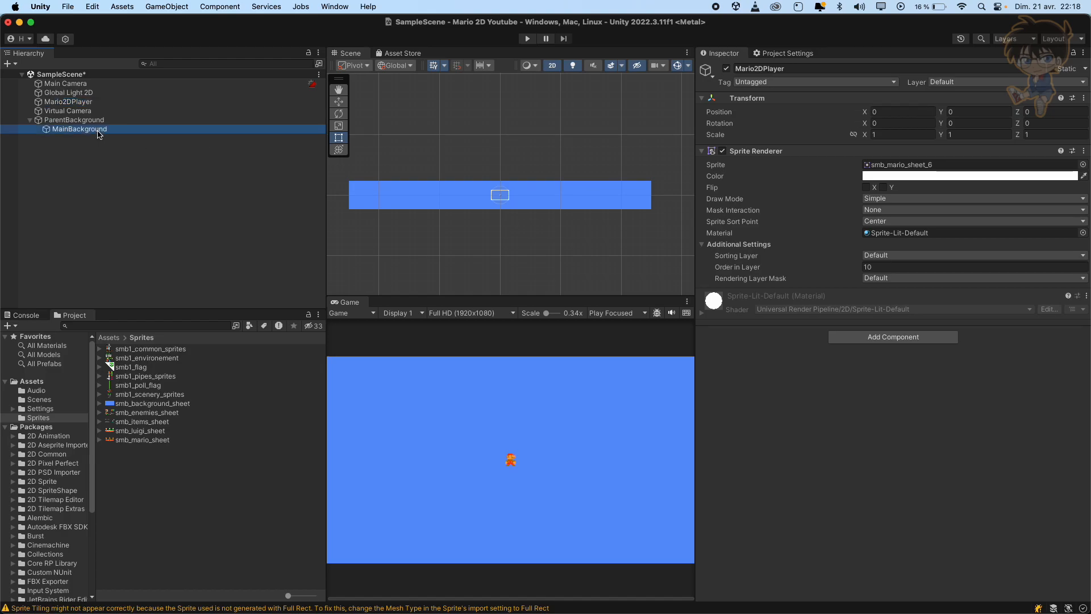
{"action": "left_click", "coordinate": [910, 112]}
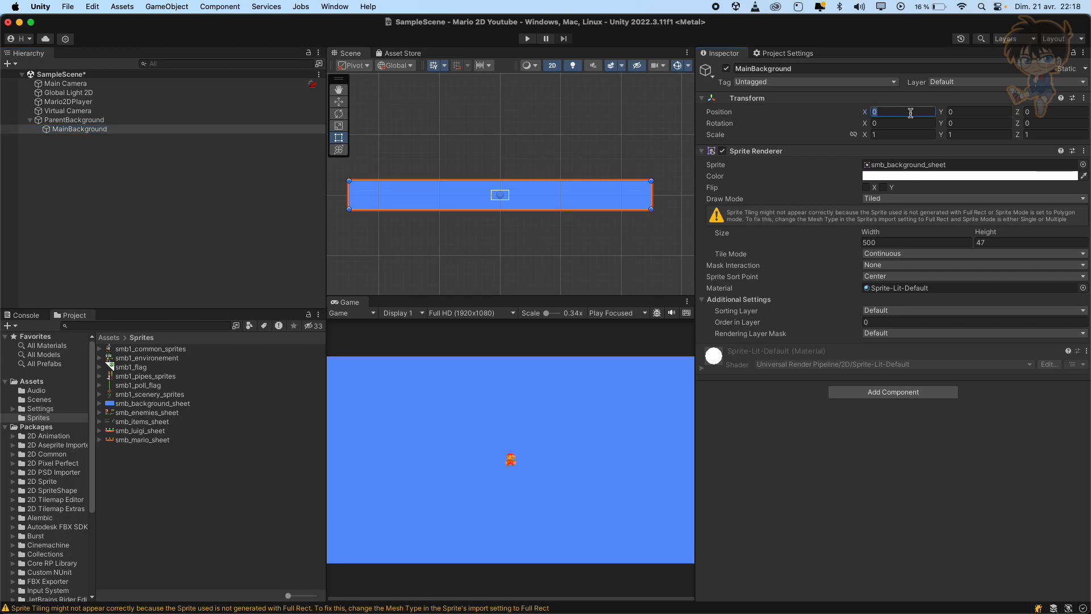
{"action": "type", "text": "210"}
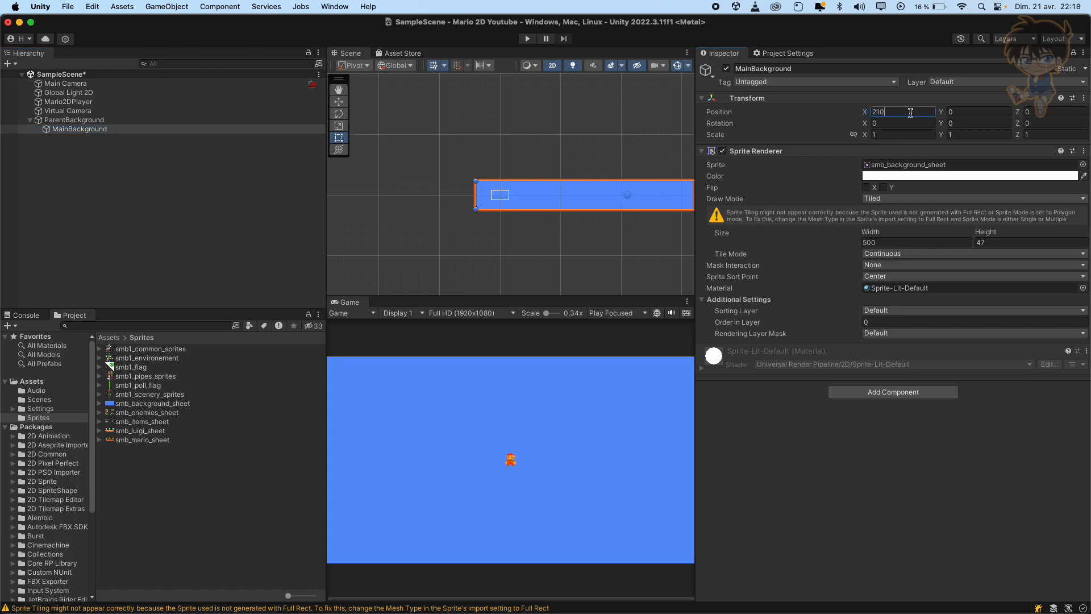
{"action": "type", "text": ".3"}
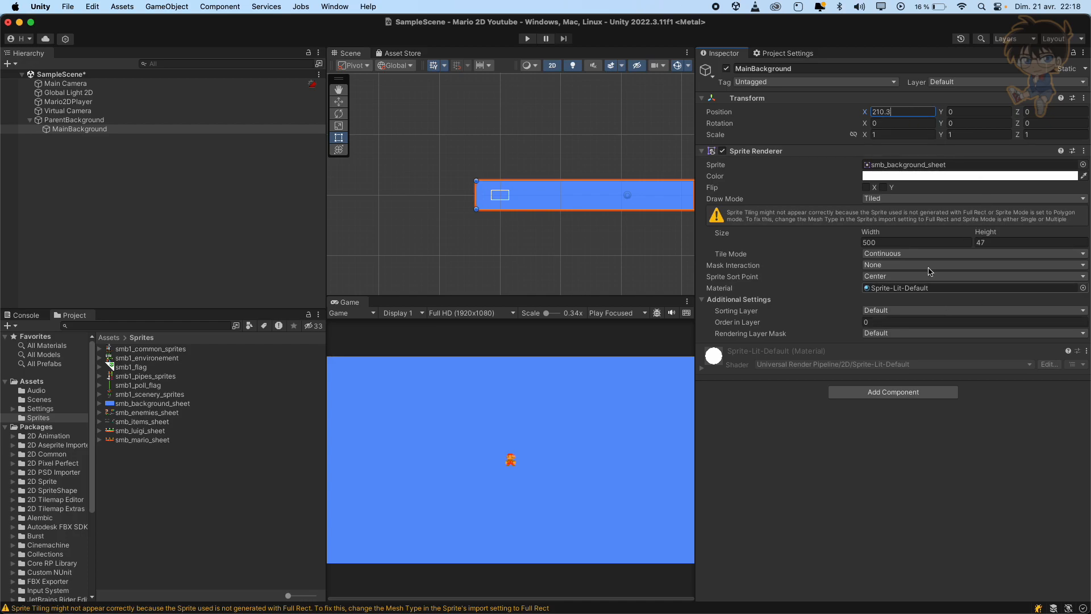
{"action": "key", "text": "BackSpace"}
{"action": "key", "text": "BackSpace"}
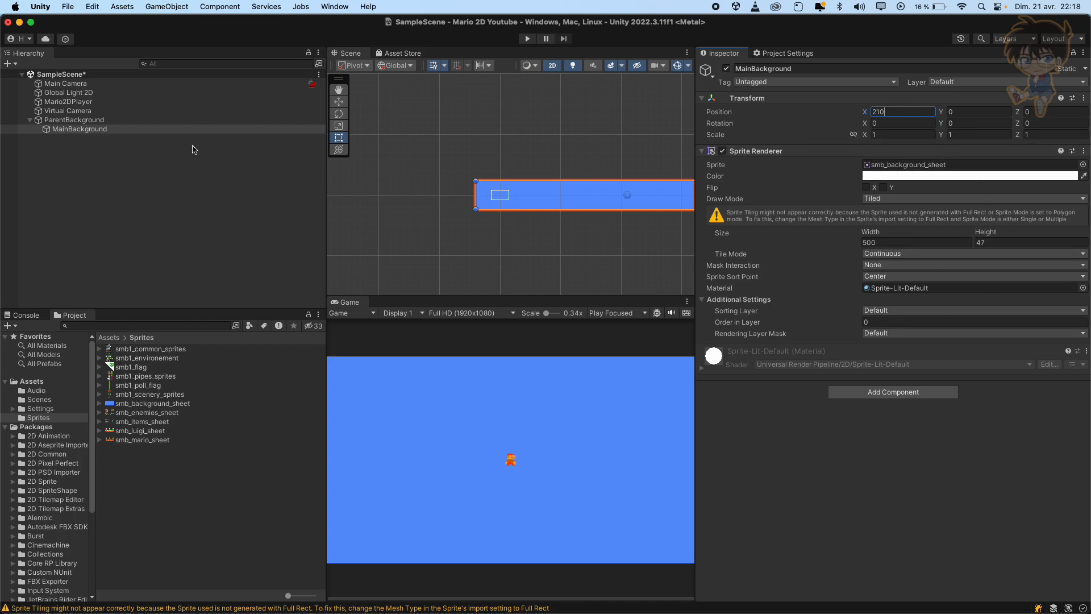
Step: Add a Polygon Collider 2D component to MainBackground, filtering the components by "poly"
{"action": "left_click", "coordinate": [878, 393]}
{"action": "type", "text": "poly"}
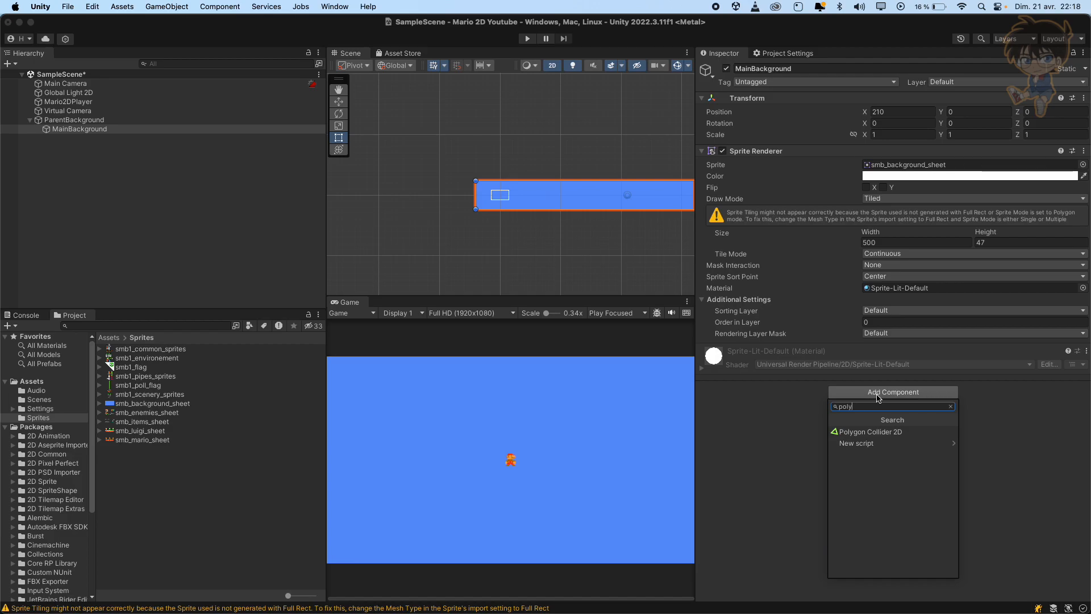
{"action": "left_click", "coordinate": [909, 431]}
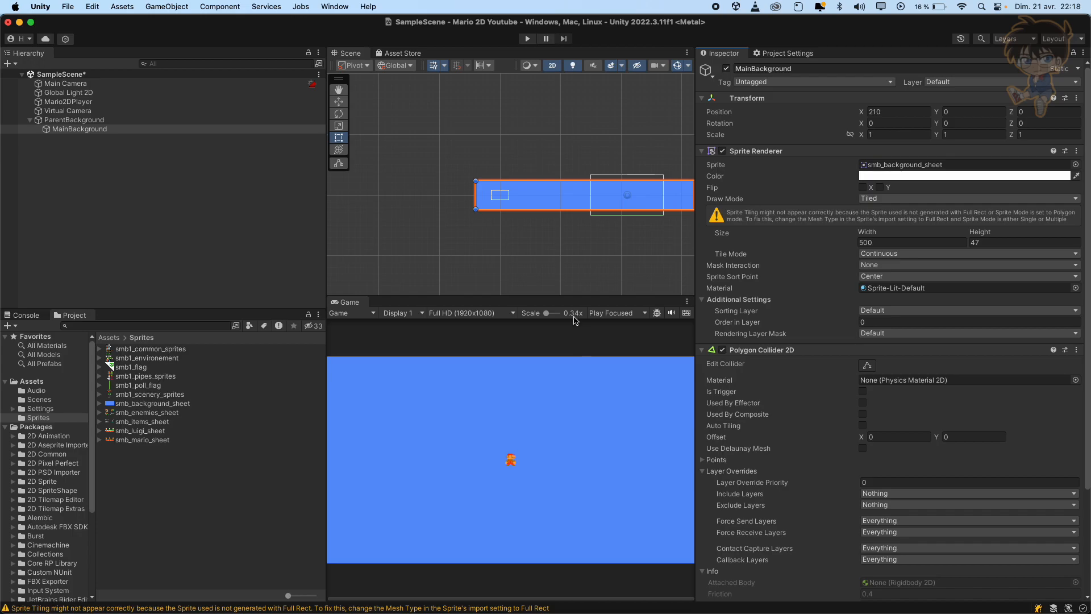
{"action": "middle_click_drag", "start_coordinate": [587, 137], "coordinate": [498, 129]}
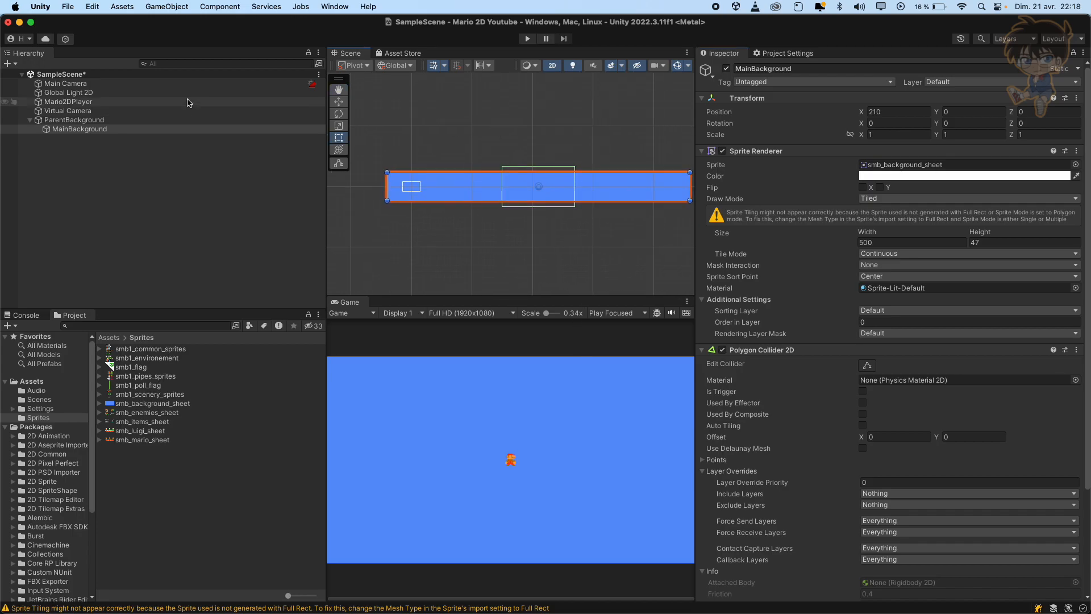
{"action": "left_click", "coordinate": [116, 111]}
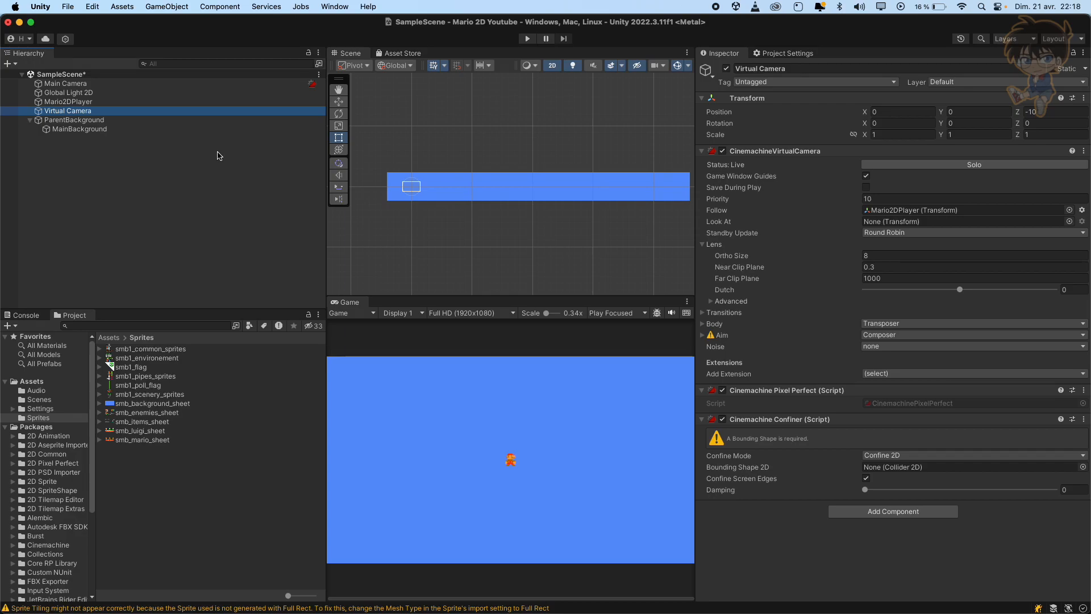
{"action": "middle_click_drag", "start_coordinate": [634, 192], "coordinate": [607, 192]}
{"action": "scroll", "coordinate": [502, 196], "scroll_direction": "up", "scroll_amount": 5}
{"action": "scroll", "coordinate": [502, 197], "scroll_direction": "down", "scroll_amount": 5}
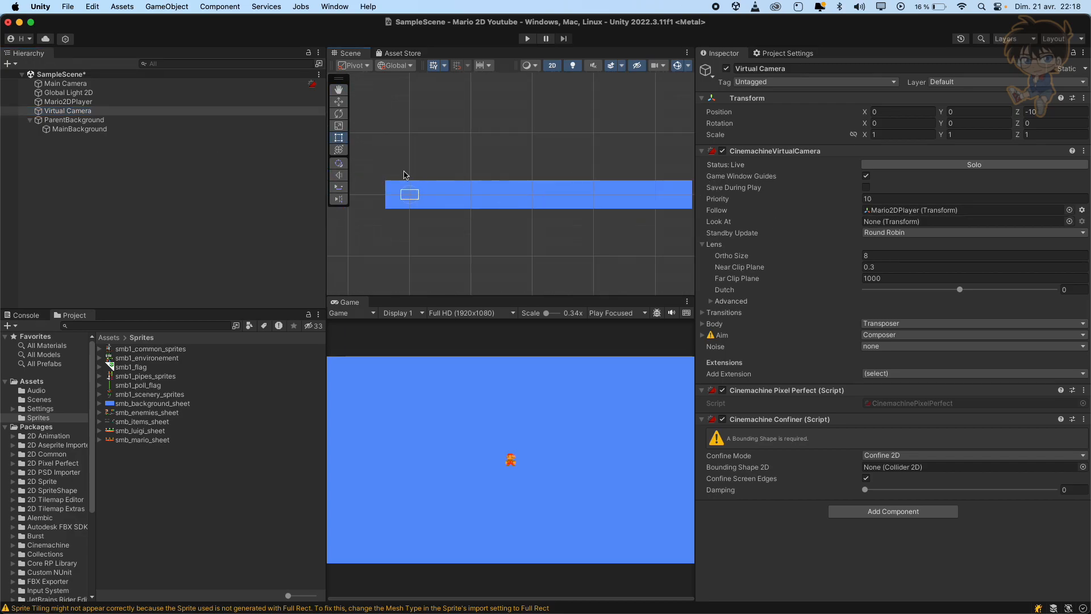
Step: Set the path count in the points of MainBackground's Polygon Collider 2D to 4
{"action": "left_click", "coordinate": [134, 129]}
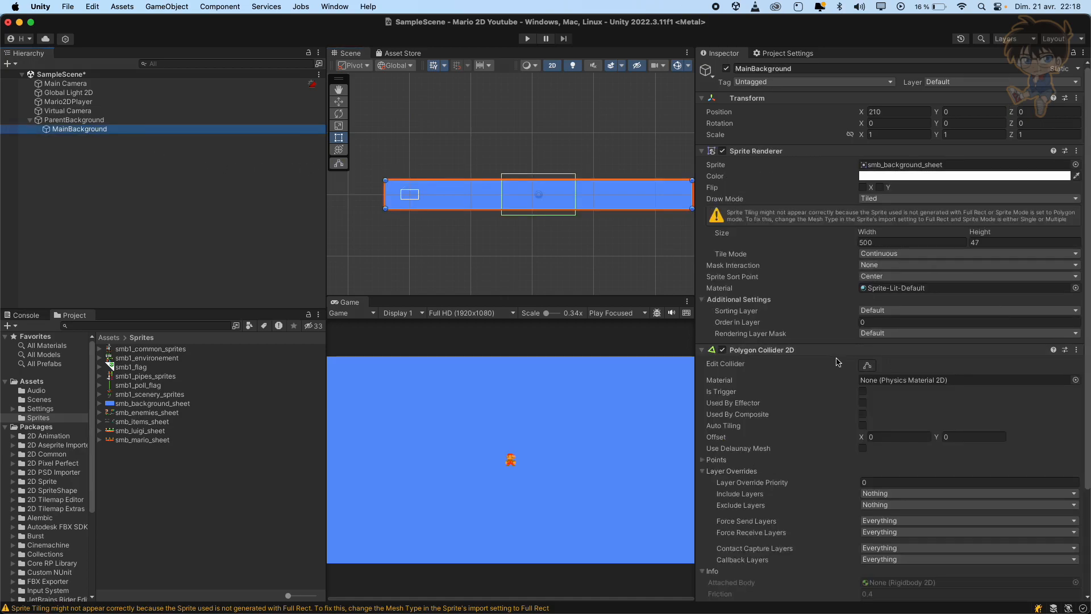
{"action": "scroll", "coordinate": [837, 361], "scroll_direction": "down", "scroll_amount": 5}
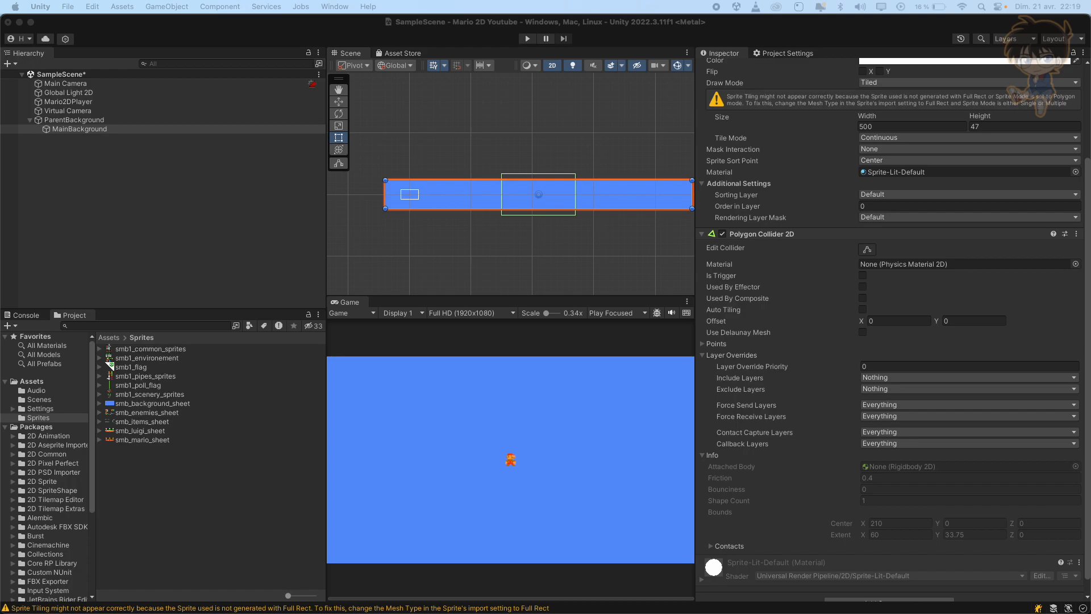
{"action": "left_click", "coordinate": [903, 322]}
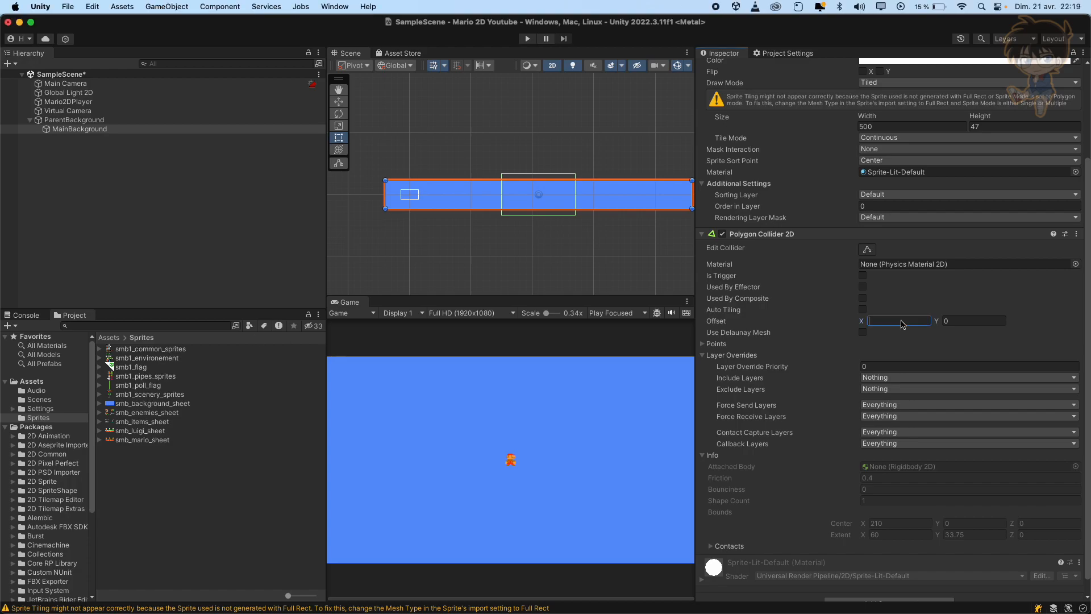
{"action": "left_click", "coordinate": [704, 345]}
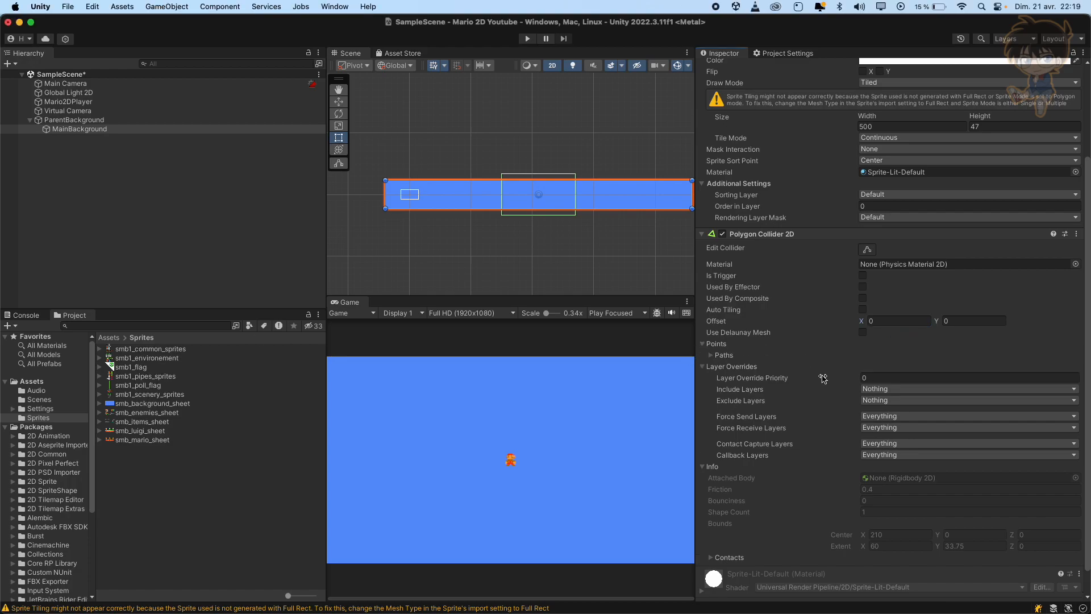
{"action": "left_click", "coordinate": [712, 355]}
{"action": "left_click", "coordinate": [881, 364]}
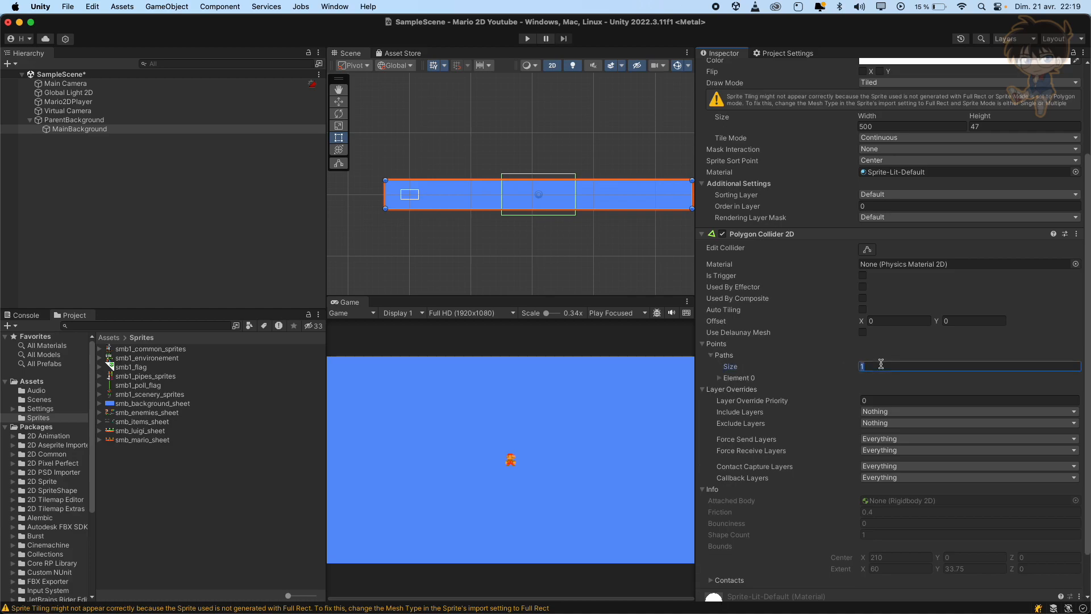
{"action": "type", "text": "4"}
Step: Set point Element 0 of the collider's first path to X -139.6 and Y 4.3
{"action": "left_click", "coordinate": [719, 379]}
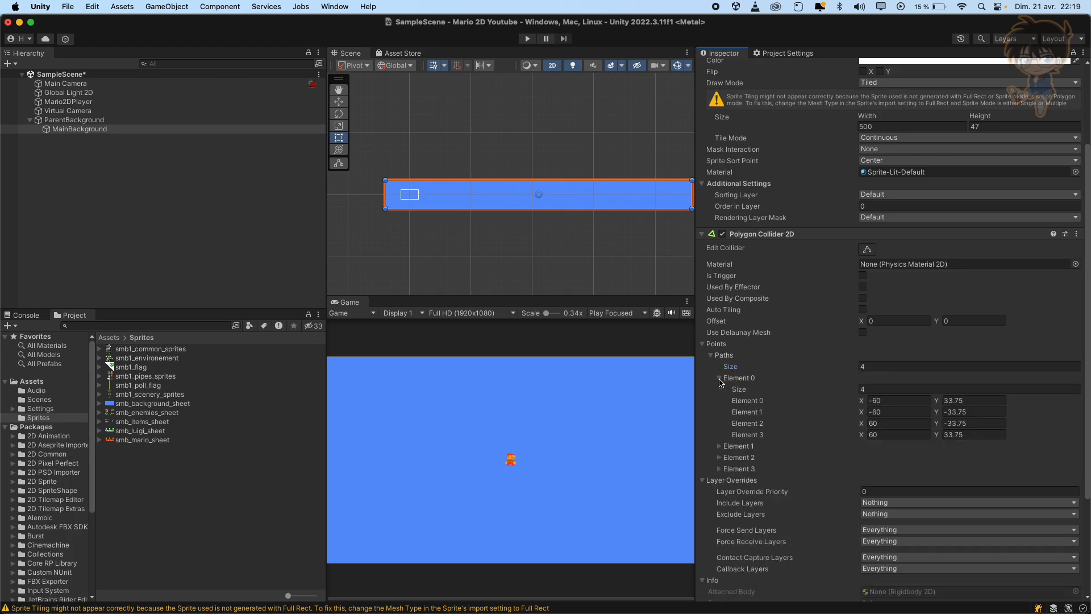
{"action": "left_click", "coordinate": [896, 398]}
{"action": "type", "text": "139.6"}
{"action": "key", "text": "Tab"}
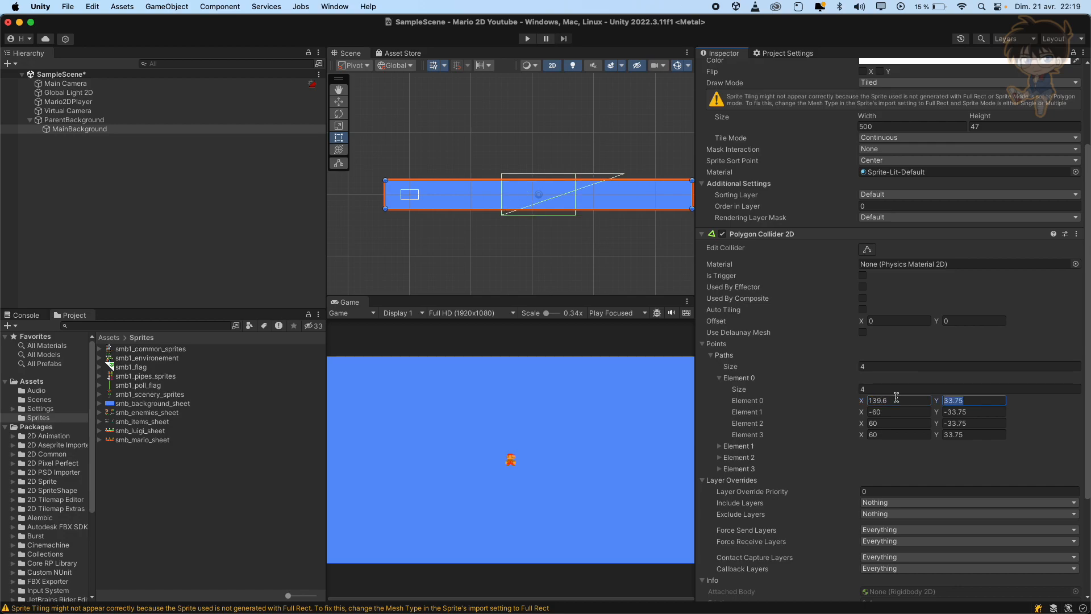
{"action": "left_click", "coordinate": [897, 400]}
{"action": "key", "text": "Home"}
{"action": "type", "text": "-"}
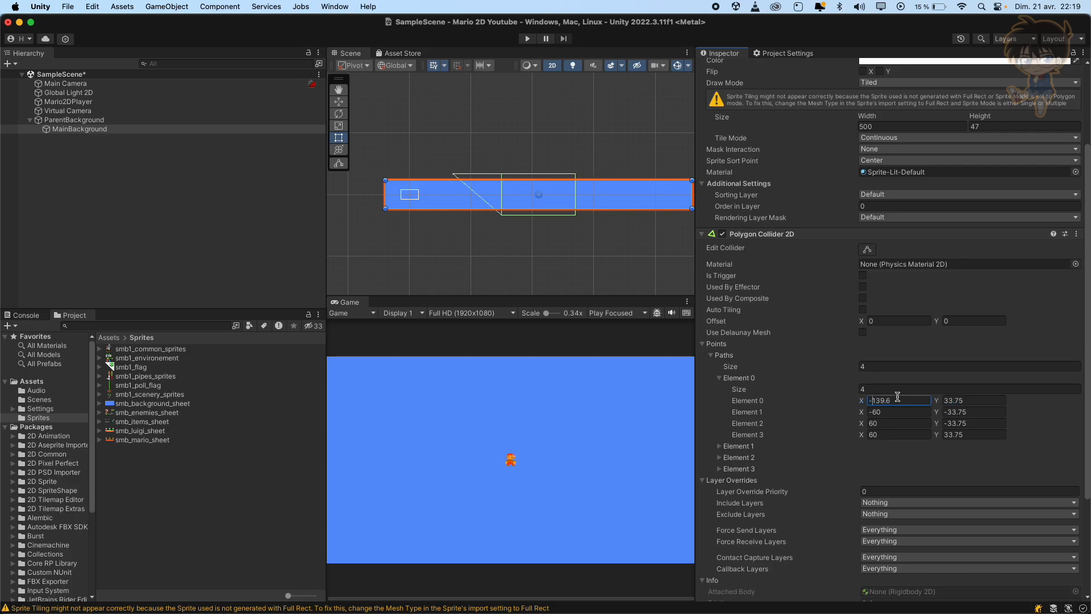
{"action": "left_click", "coordinate": [973, 400]}
{"action": "type", "text": "4.3"}
Step: Copy Element 0's X value of -139.6 to Element 1 of the same path and set Element 1's Y to -11.7
{"action": "double_click", "coordinate": [903, 402]}
{"action": "key", "text": "super+a"}
{"action": "key", "text": "super+c"}
{"action": "left_click", "coordinate": [916, 411]}
{"action": "key", "text": "super+v"}
{"action": "left_click", "coordinate": [975, 413]}
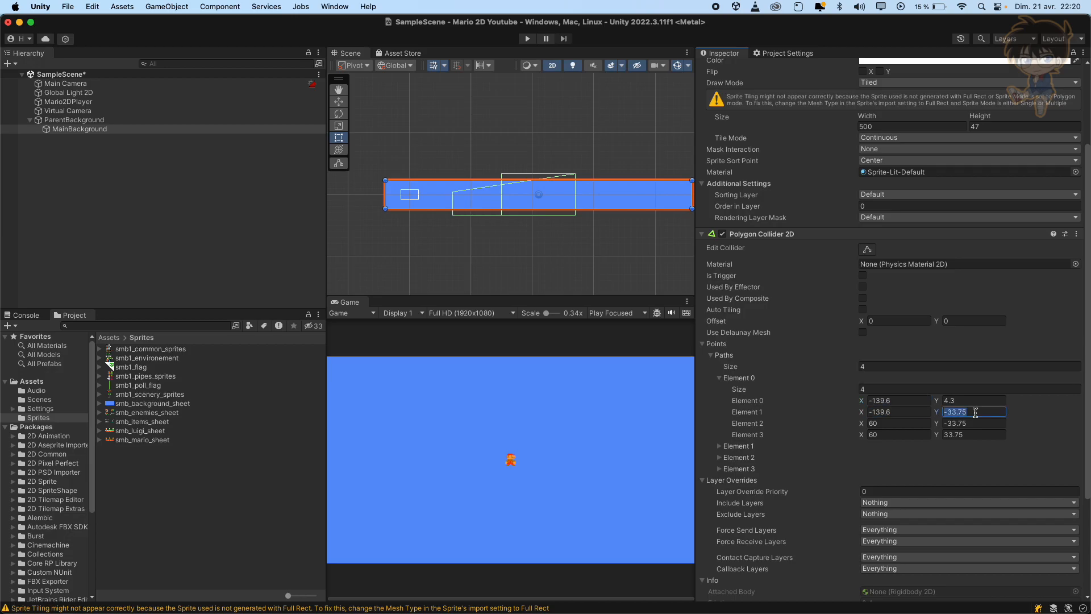
{"action": "type", "text": "-11.7"}
Step: Set point Element 2 of the collider's first path to X 85 and Y -11.7
{"action": "left_click", "coordinate": [897, 424]}
{"action": "type", "text": "85"}
{"action": "key", "text": "Tab"}
{"action": "left_click", "coordinate": [981, 411]}
{"action": "left_click", "coordinate": [974, 422]}
{"action": "key", "text": "super+v"}
Step: Set point Element 3 of the collider's first path to X 85 and Y 4.3, and open the path count for editing
{"action": "left_click", "coordinate": [915, 433]}
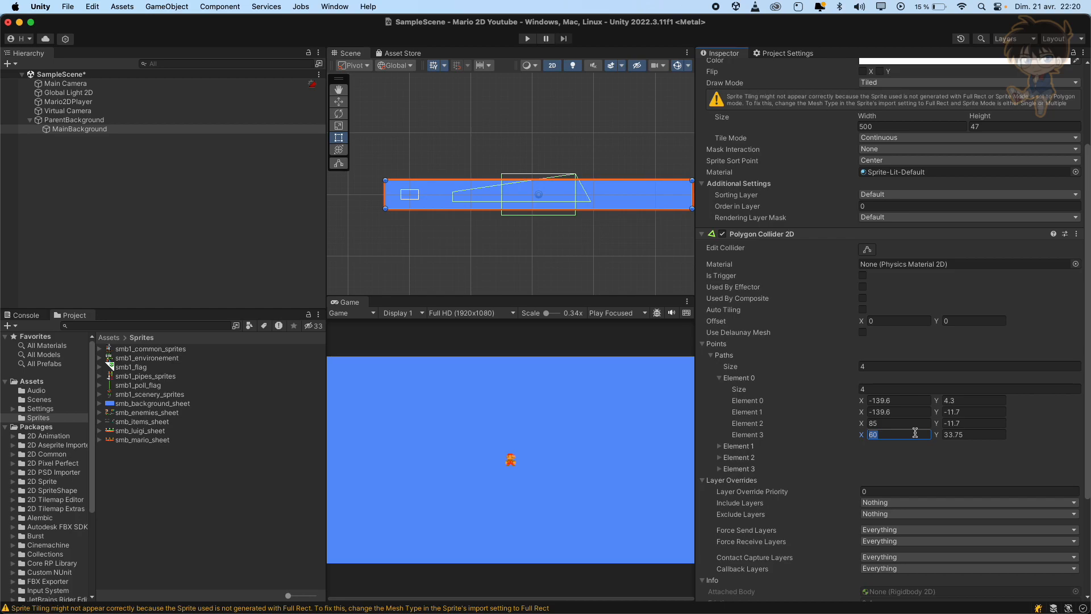
{"action": "type", "text": "85"}
{"action": "key", "text": "Tab"}
{"action": "type", "text": "4.3"}
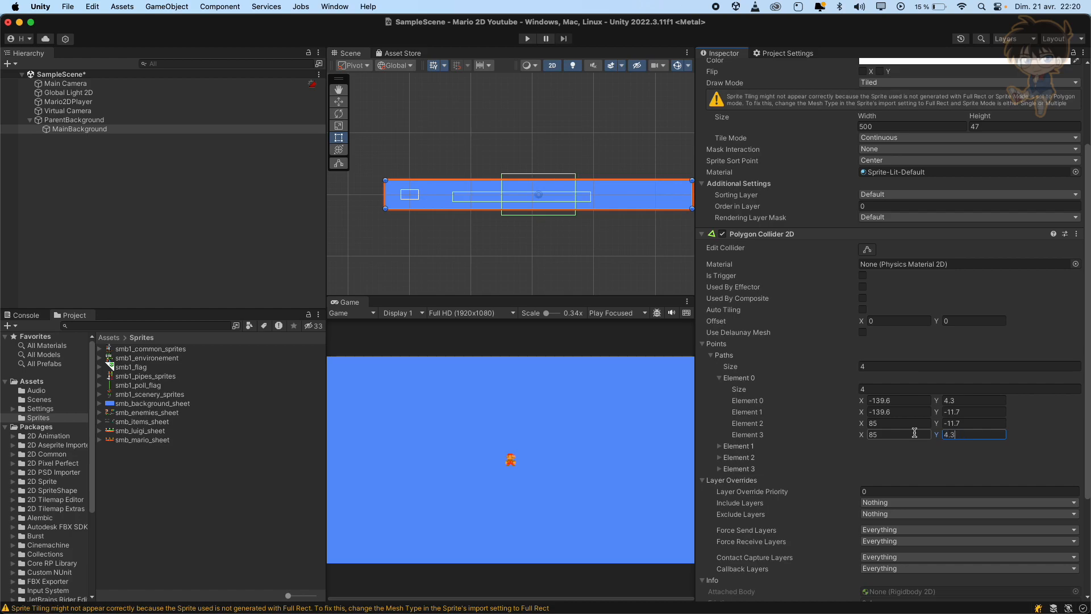
{"action": "left_click", "coordinate": [890, 366]}
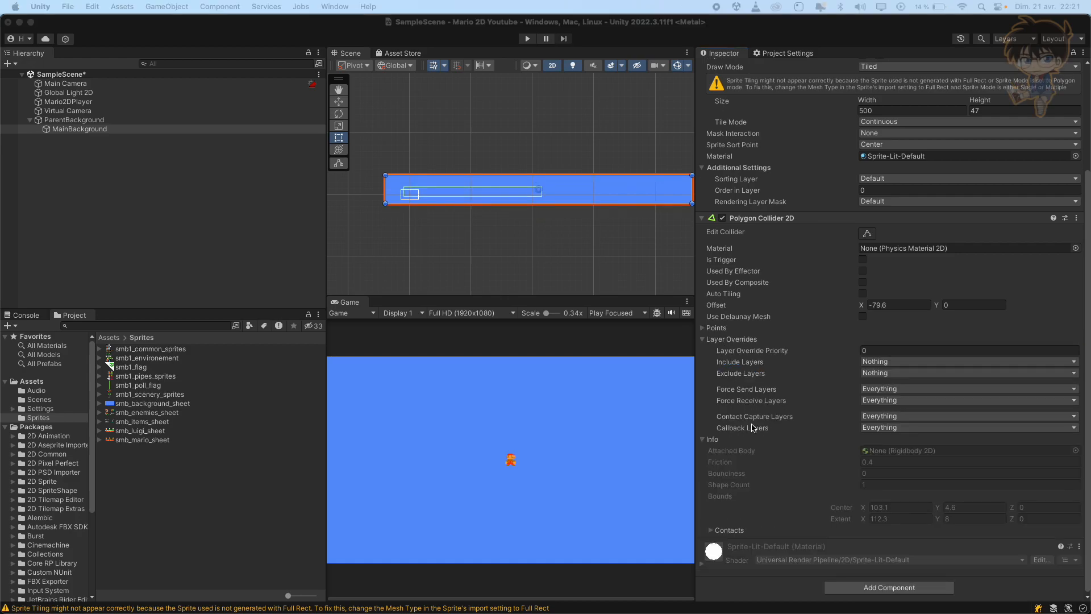
Step: Set the Polygon Collider 2D offset to X -79.66107 and Y 0.01657248
{"action": "left_click", "coordinate": [901, 307]}
{"action": "key", "text": "super+v"}
{"action": "left_click", "coordinate": [974, 305]}
{"action": "key", "text": "super+v"}
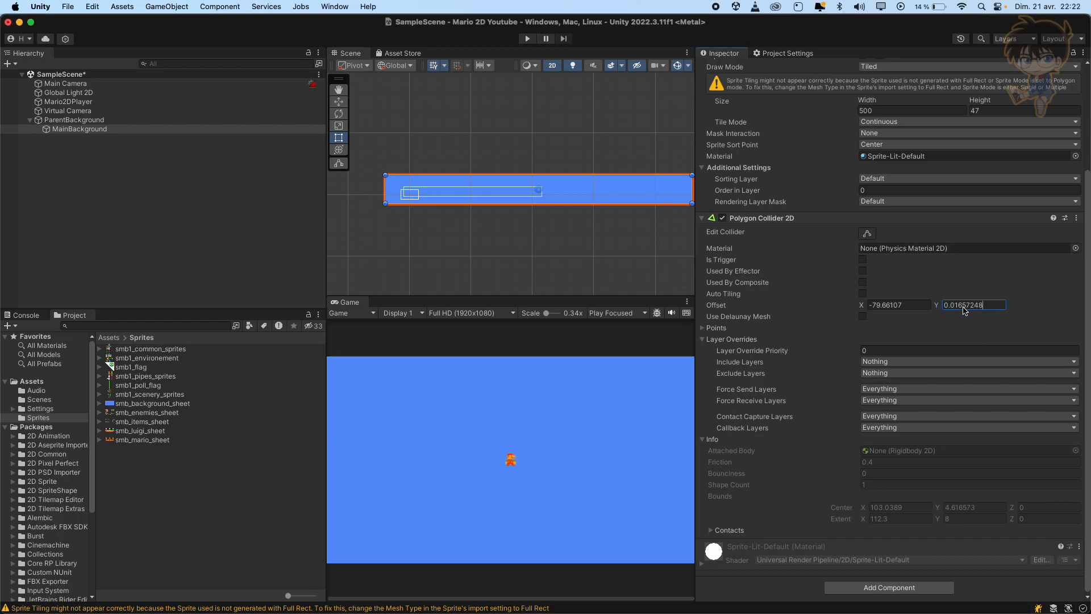
Step: Set MainBackground's position to X 210.3 and Y 8.3138, and its tiled sprite height to 46.62757
{"action": "scroll", "coordinate": [932, 326], "scroll_direction": "up", "scroll_amount": 3}
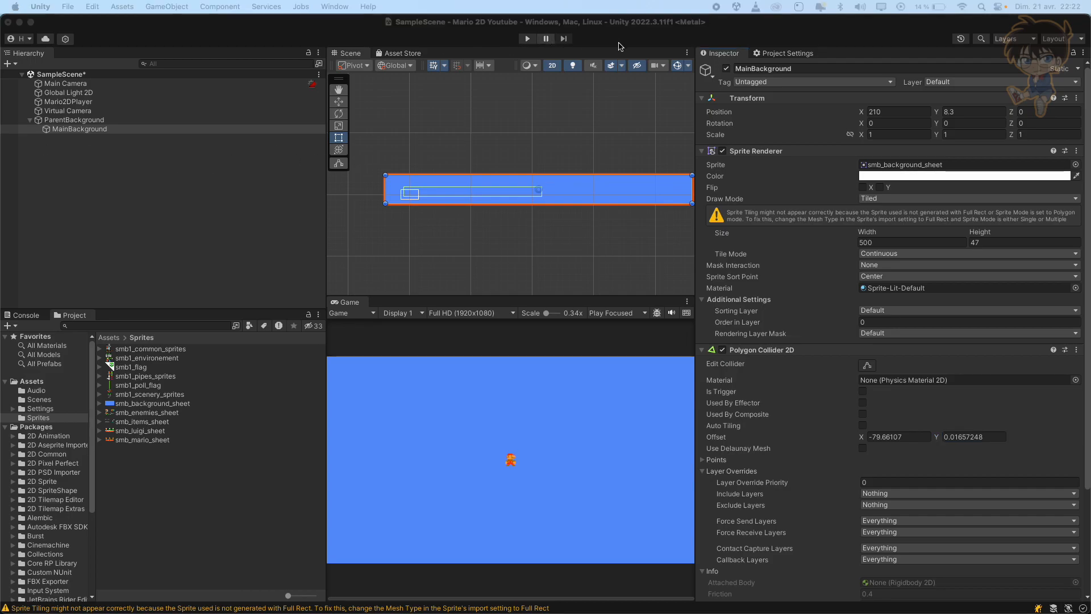
{"action": "left_click", "coordinate": [895, 114]}
{"action": "type", "text": ".3"}
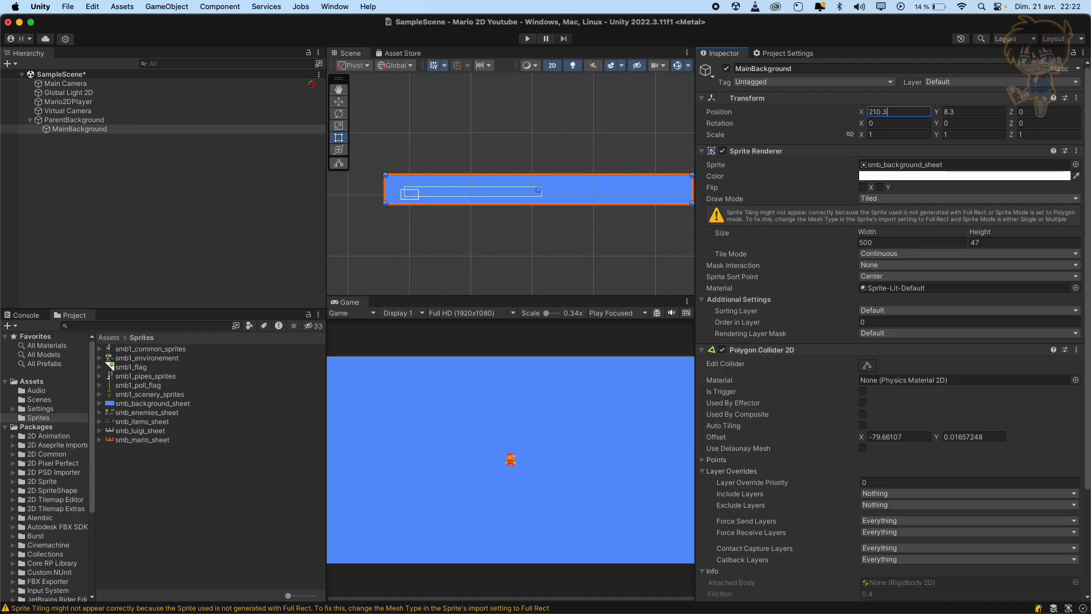
{"action": "left_click", "coordinate": [969, 112]}
{"action": "type", "text": "138"}
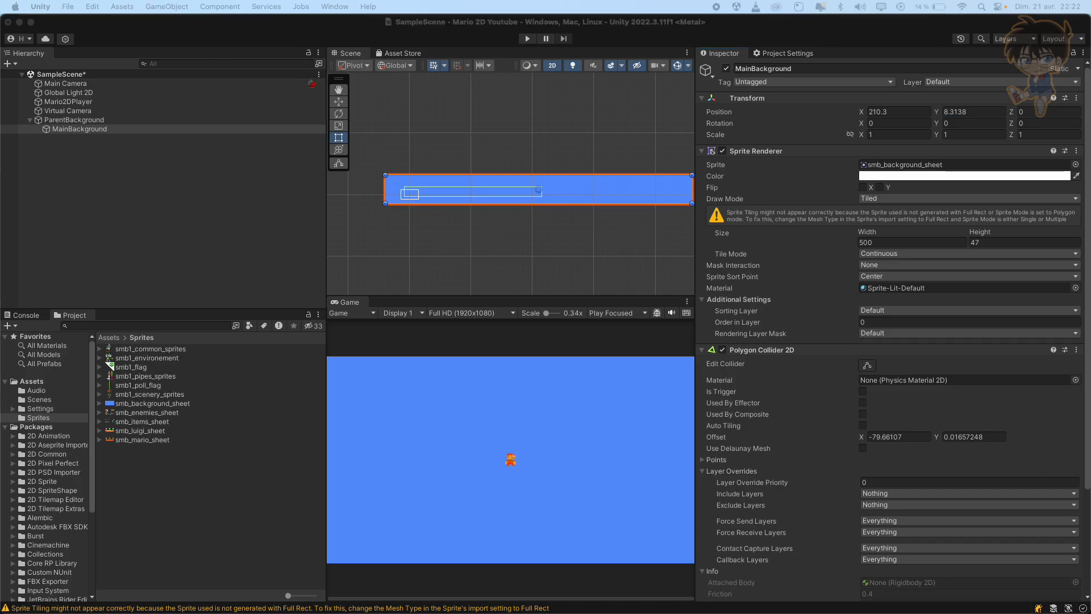
{"action": "left_click", "coordinate": [1000, 244]}
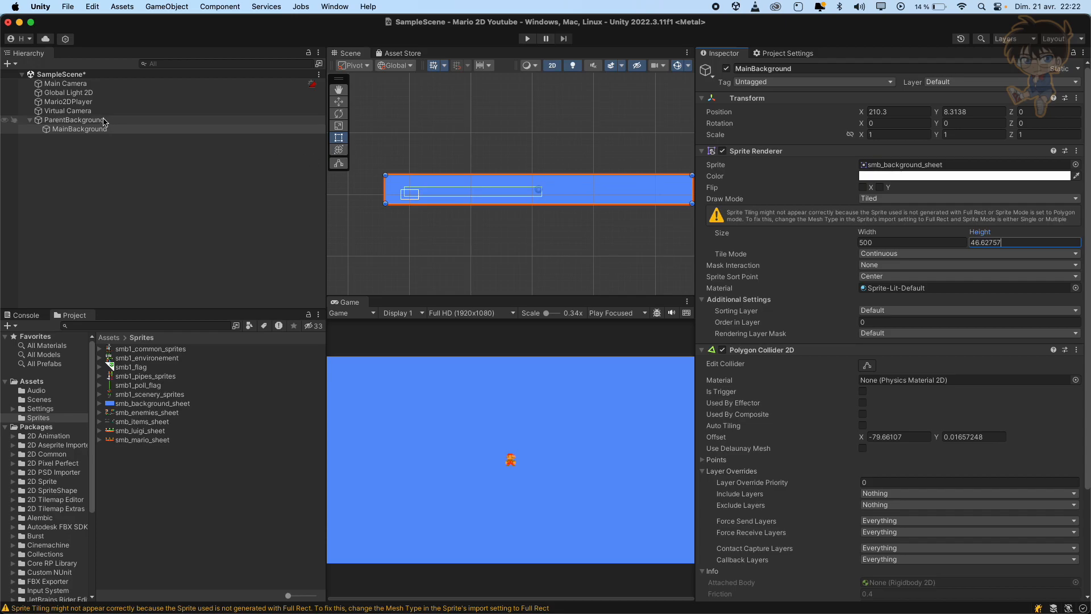
{"action": "scroll", "coordinate": [878, 389], "scroll_direction": "down", "scroll_amount": 5}
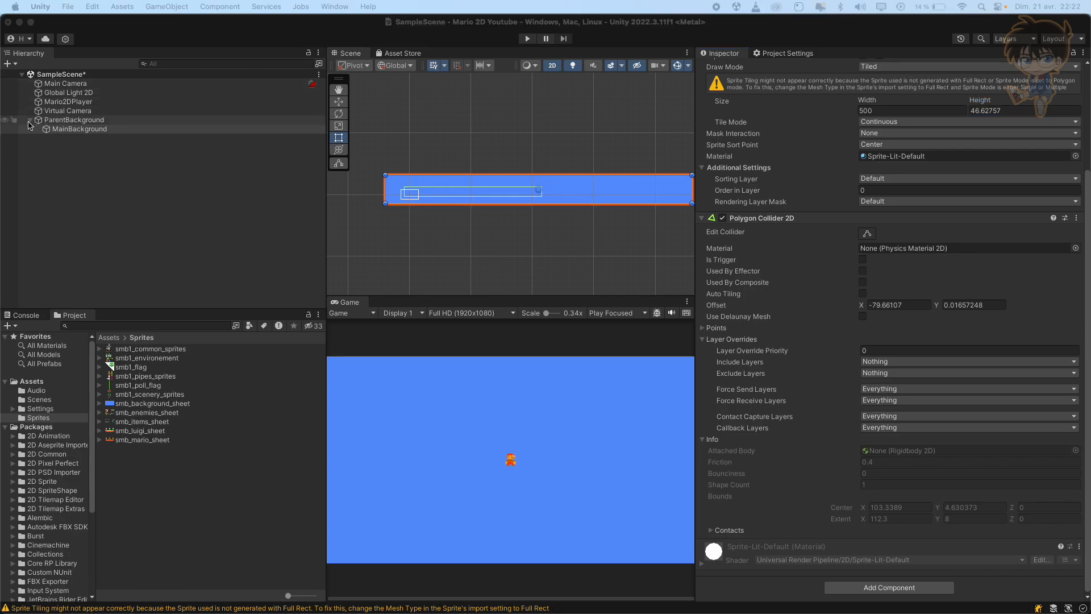
Step: Assign MainBackground's polygon collider as the Bounding Shape 2D of the Virtual Camera's Cinemachine Confiner and inspect its extent in the scene
{"action": "left_click", "coordinate": [87, 111]}
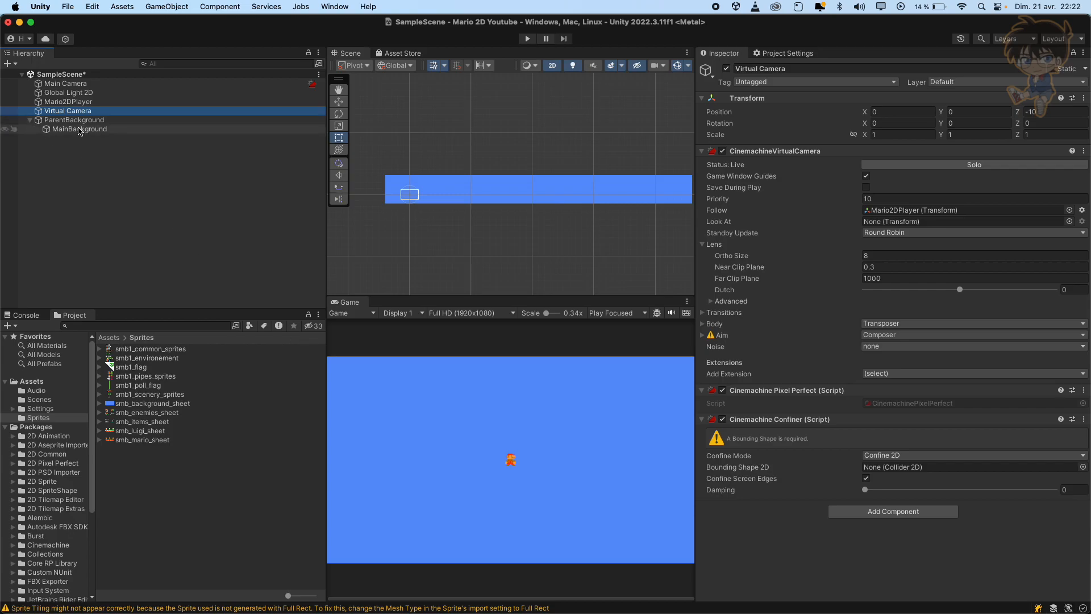
{"action": "left_click_drag", "start_coordinate": [91, 131], "coordinate": [889, 472]}
{"action": "scroll", "coordinate": [436, 206], "scroll_direction": "up", "scroll_amount": 10}
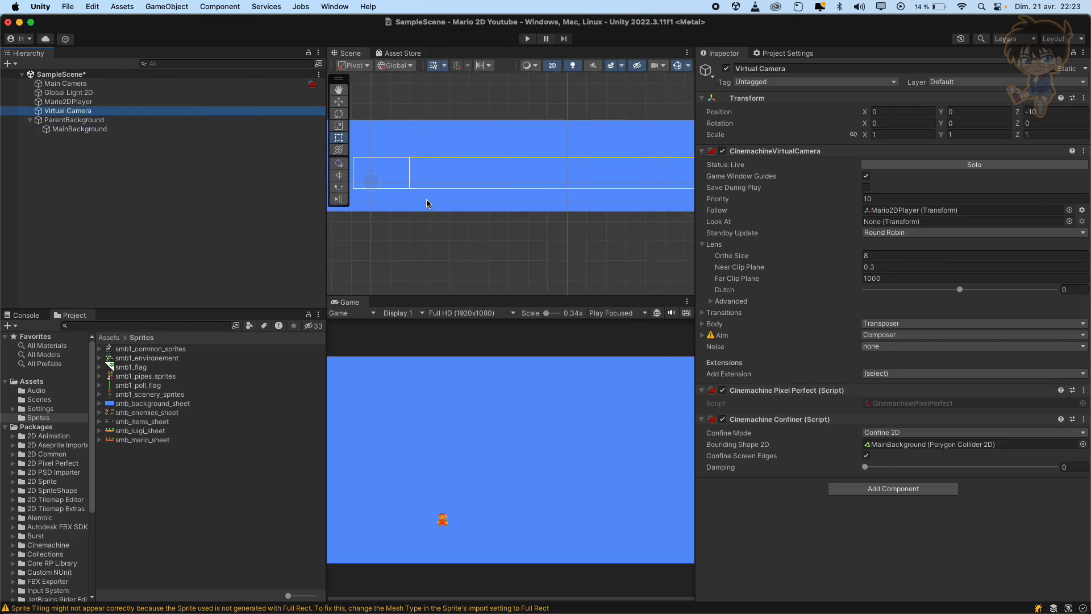
{"action": "scroll", "coordinate": [449, 206], "scroll_direction": "up", "scroll_amount": 2}
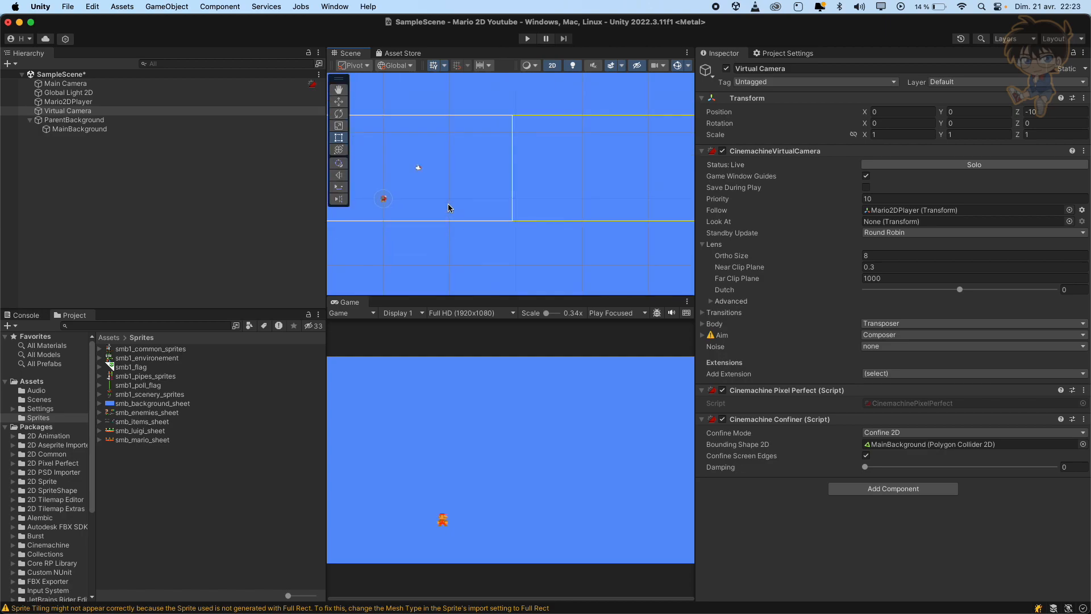
{"action": "scroll", "coordinate": [438, 187], "scroll_direction": "down", "scroll_amount": 3}
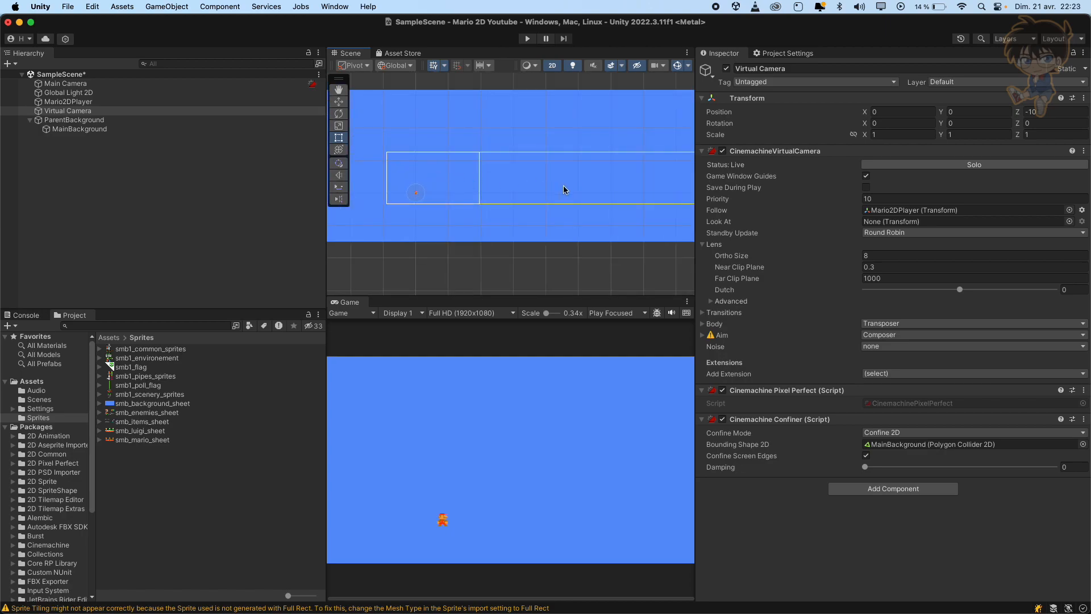
{"action": "scroll", "coordinate": [564, 189], "scroll_direction": "down", "scroll_amount": 5}
{"action": "middle_click_drag", "start_coordinate": [566, 185], "coordinate": [421, 181]}
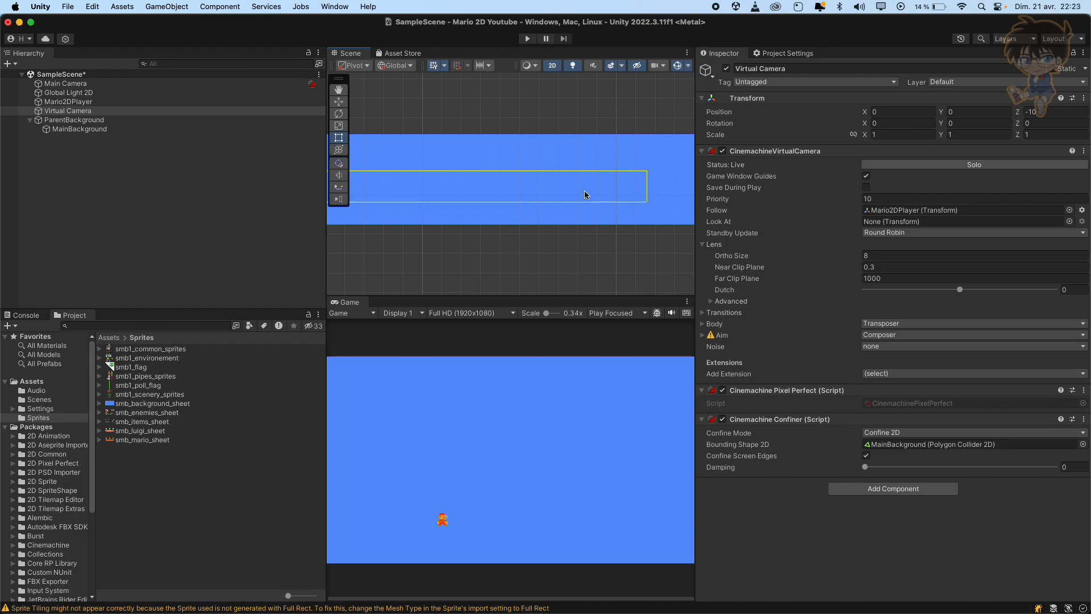
Step: Select MainBackground and examine its collider outline against the extent of the tiled background in the scene
{"action": "left_click", "coordinate": [102, 129]}
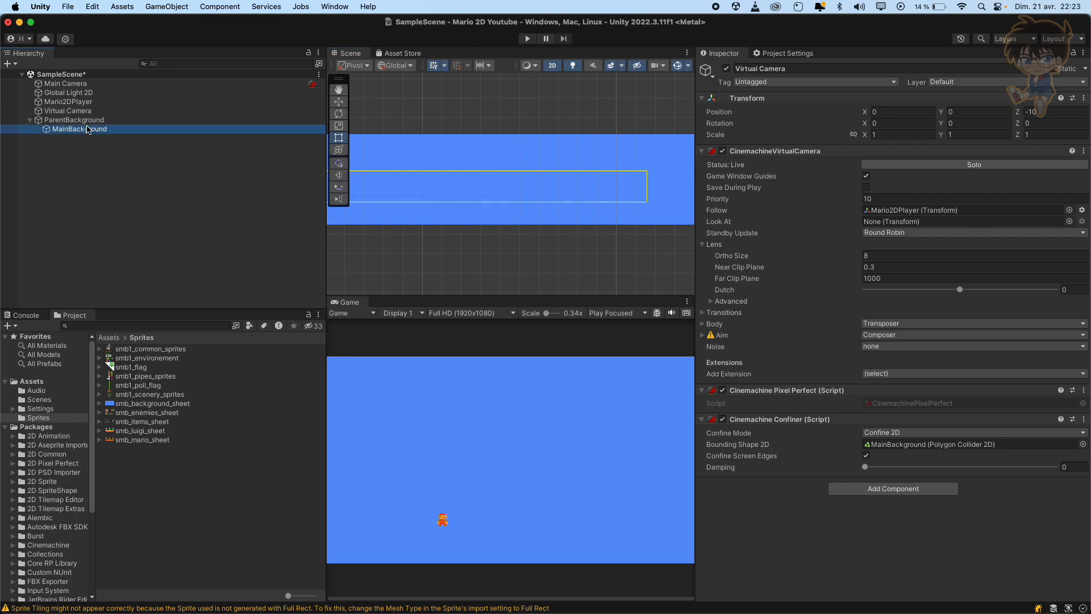
{"action": "scroll", "coordinate": [559, 143], "scroll_direction": "down", "scroll_amount": 3}
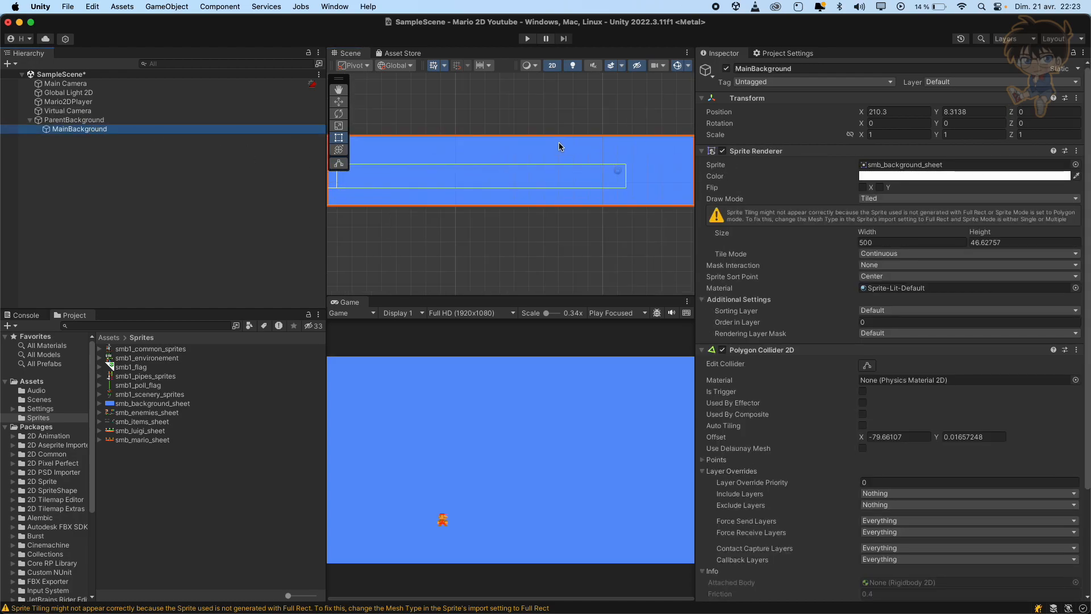
{"action": "middle_click_drag", "start_coordinate": [450, 186], "coordinate": [570, 190]}
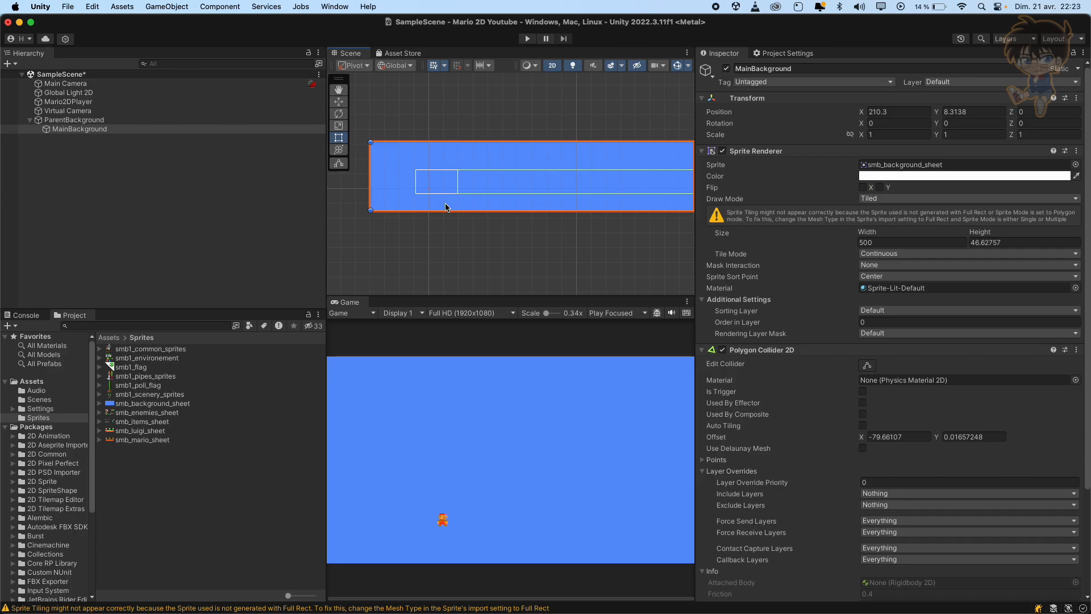
{"action": "left_click", "coordinate": [67, 131]}
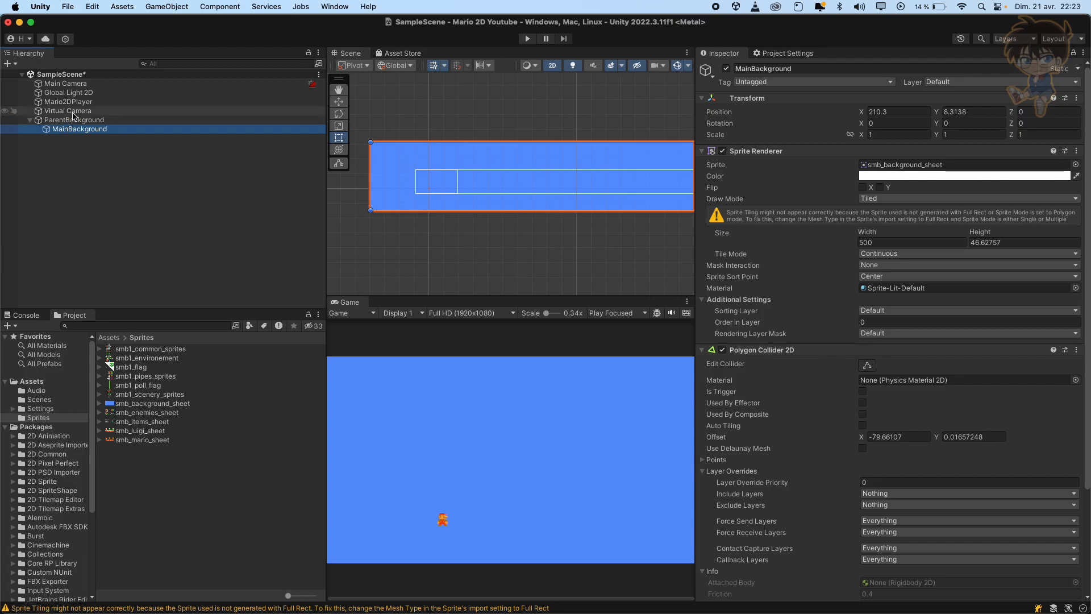
Step: Set the Virtual Camera's Aim to Do nothing
{"action": "left_click", "coordinate": [73, 113]}
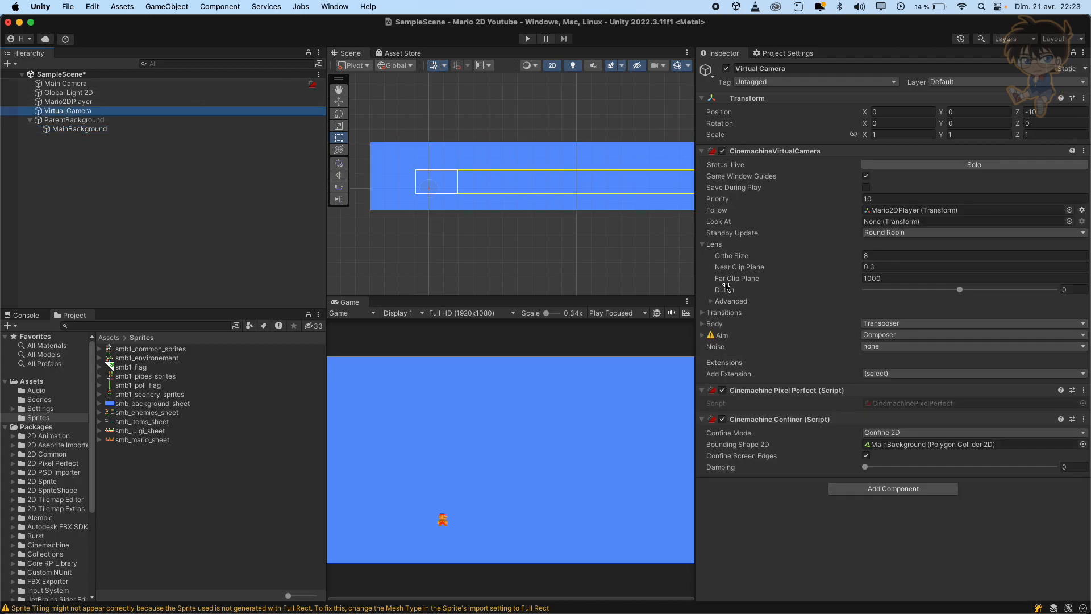
{"action": "left_click", "coordinate": [892, 336]}
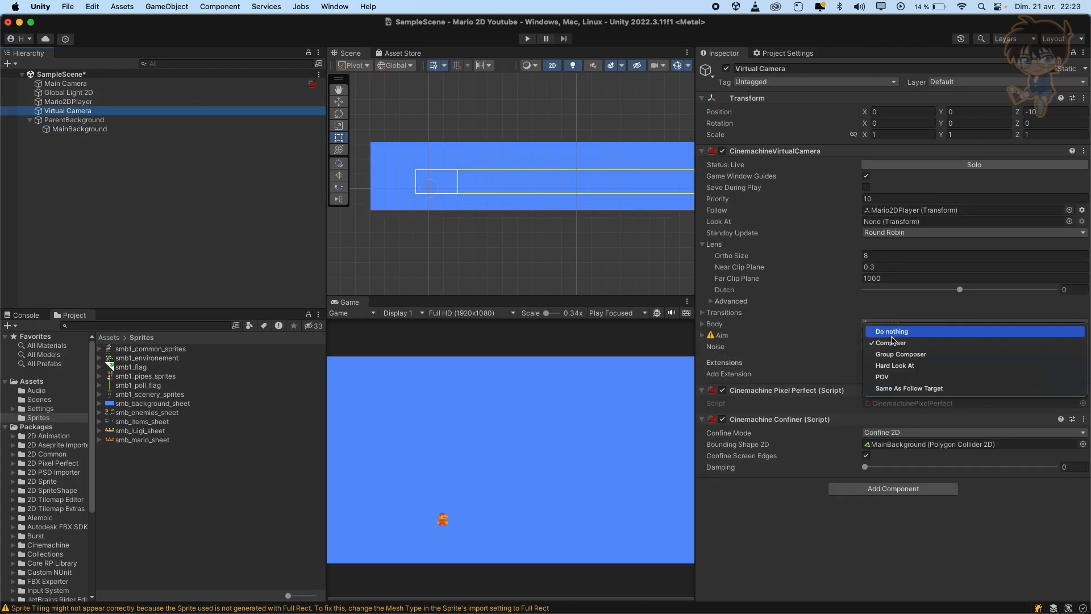
{"action": "left_click", "coordinate": [896, 333]}
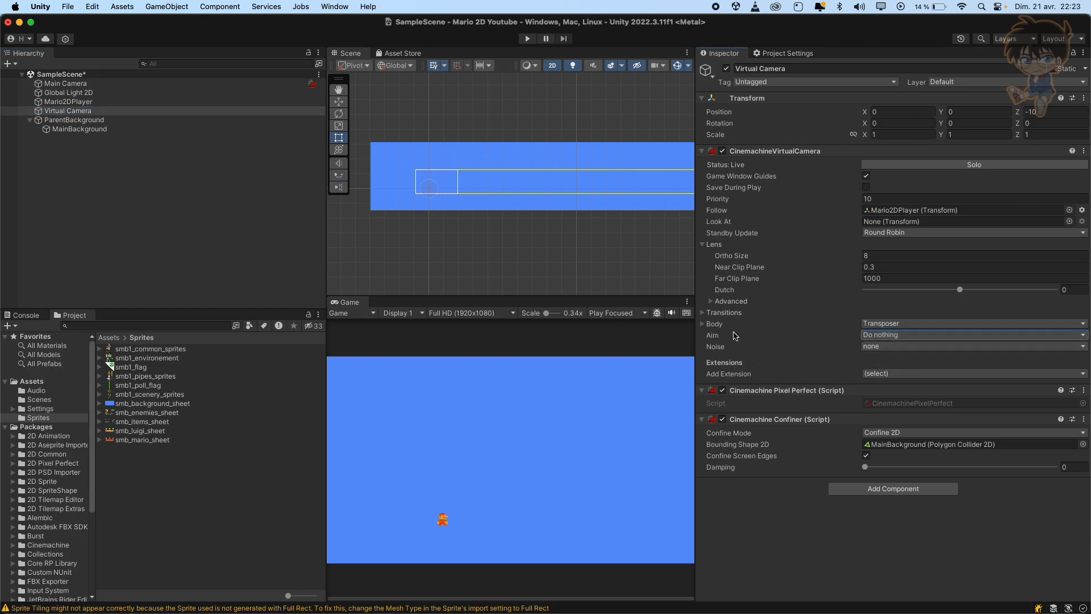
Step: Expand the Virtual Camera's Body and Transitions settings and change the Body algorithm to Framing Transposer
{"action": "left_click", "coordinate": [704, 324]}
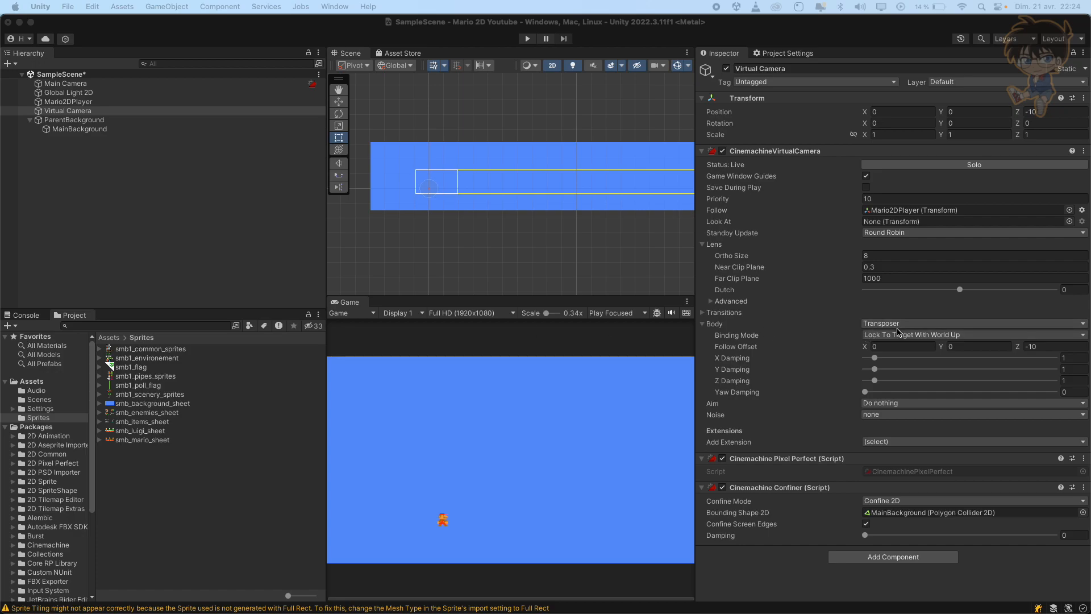
{"action": "left_click", "coordinate": [705, 313]}
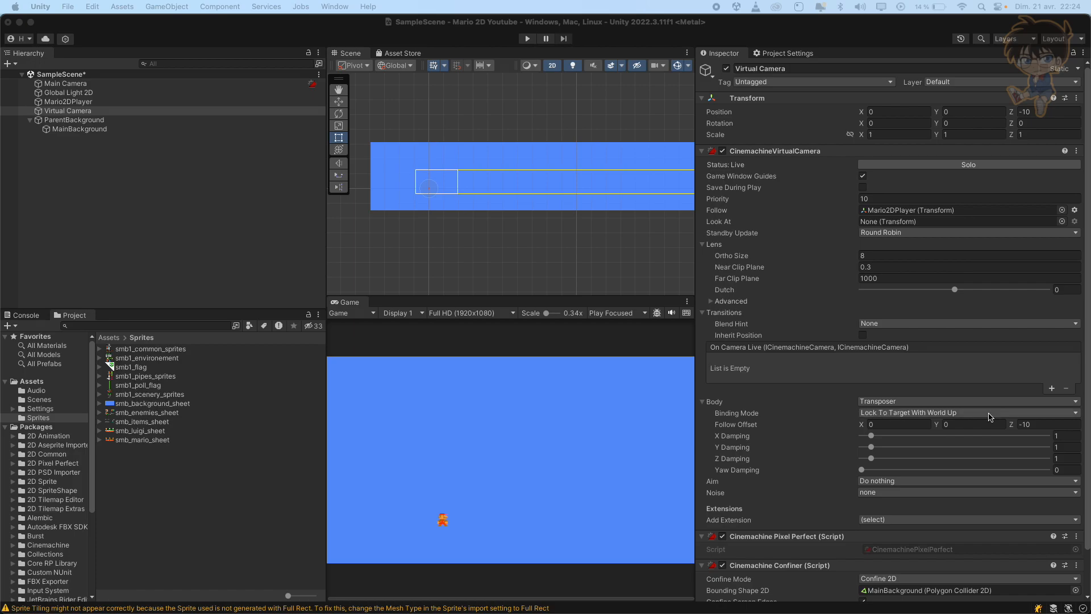
{"action": "left_click", "coordinate": [961, 402]}
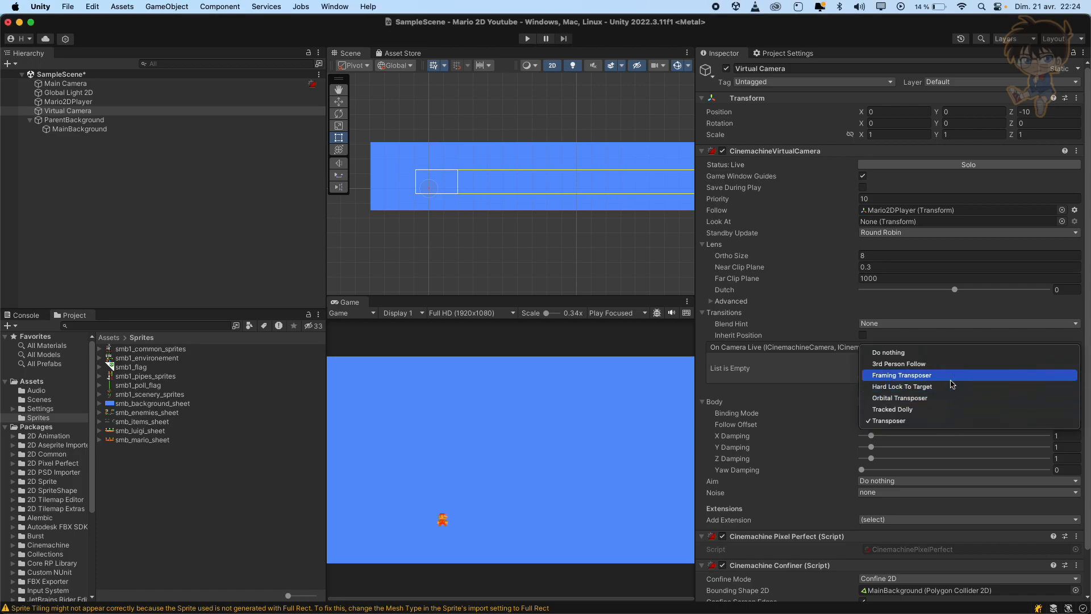
{"action": "left_click", "coordinate": [952, 376]}
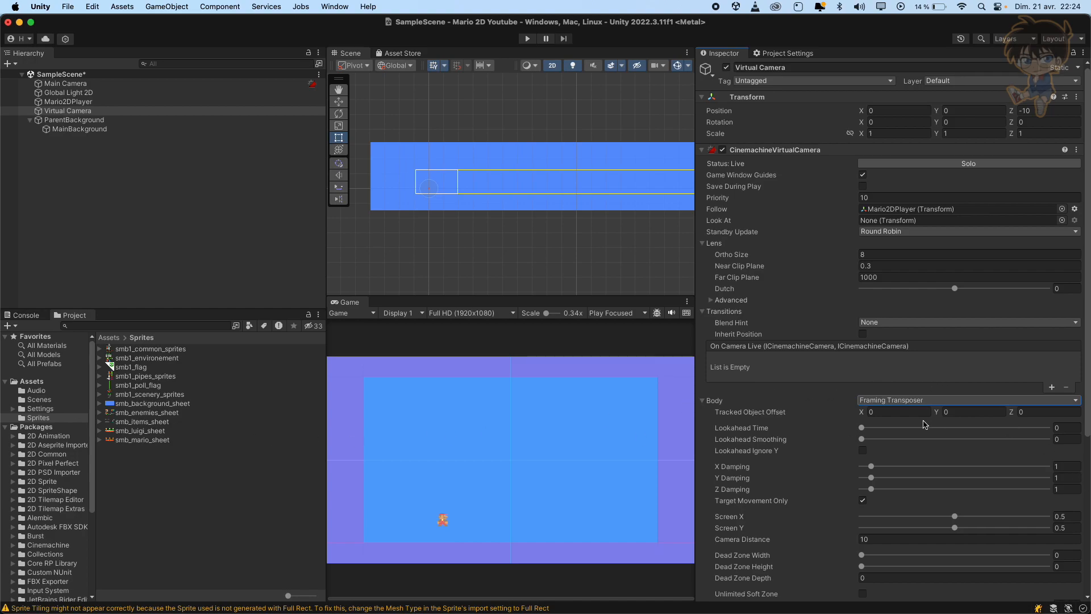
Step: Set the Framing Transposer's X, Y and Z Damping all to 0
{"action": "scroll", "coordinate": [921, 426], "scroll_direction": "down", "scroll_amount": 5}
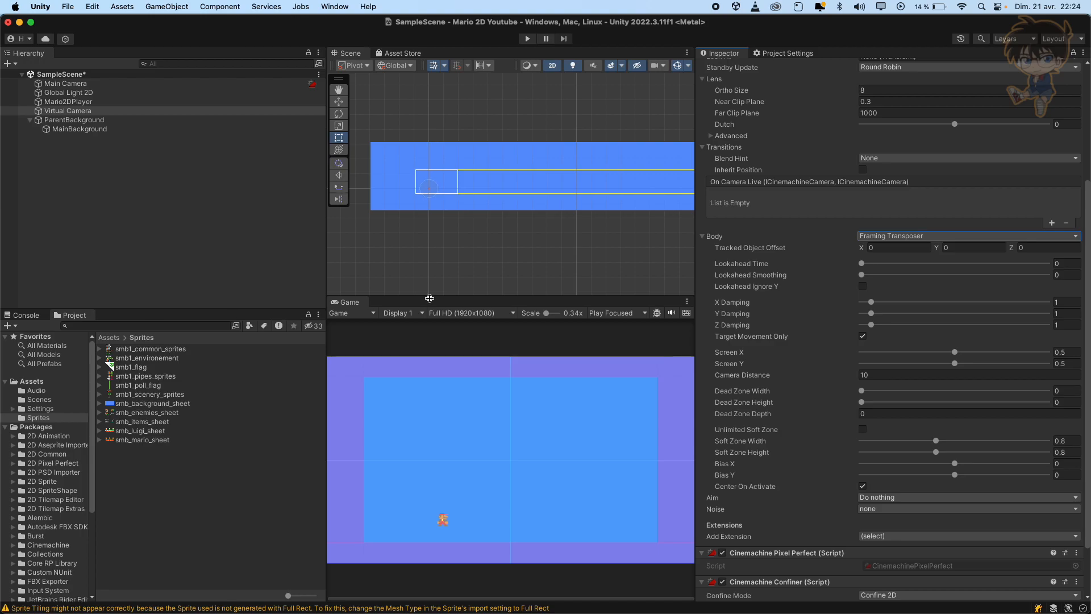
{"action": "left_click", "coordinate": [1067, 302]}
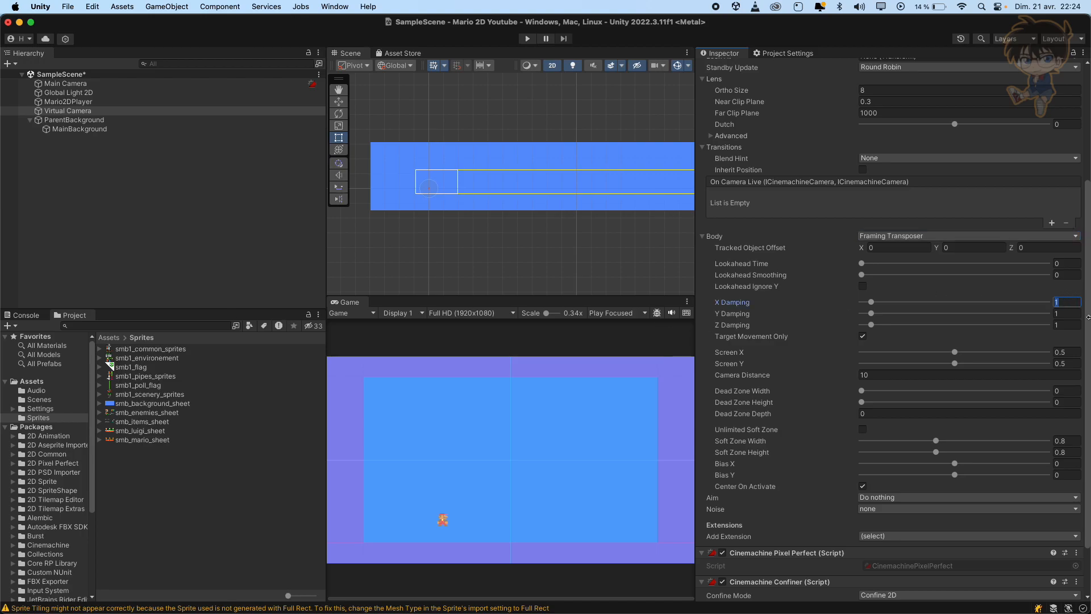
{"action": "type", "text": "0"}
{"action": "key", "text": "Tab"}
{"action": "type", "text": "0"}
{"action": "key", "text": "Tab"}
{"action": "type", "text": "0"}
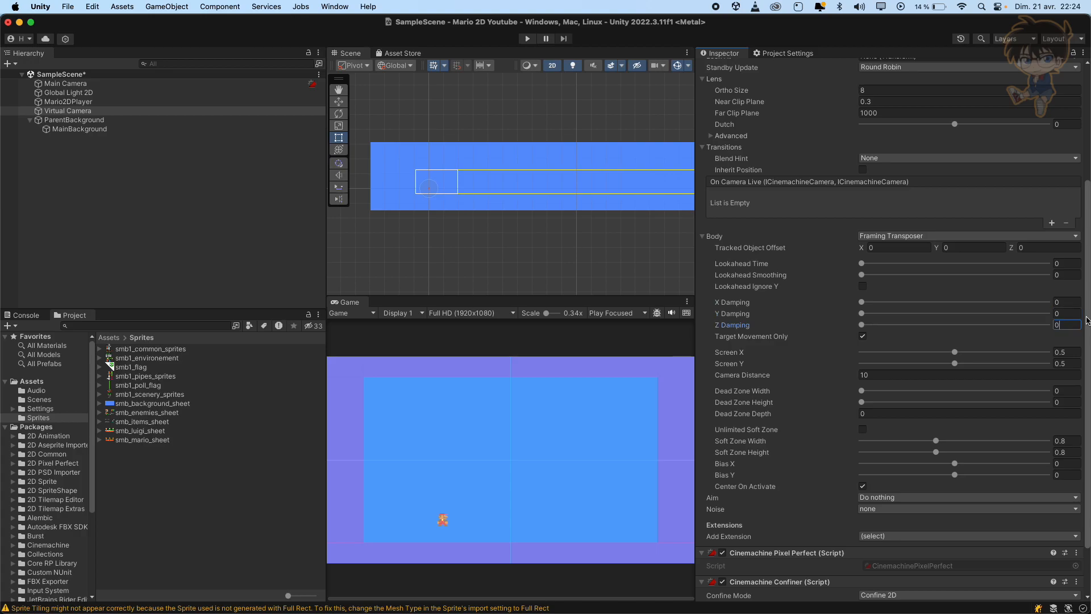
Step: Set the Y value of the Framing Transposer's Tracked Object Offset to 2.5
{"action": "left_click", "coordinate": [962, 246]}
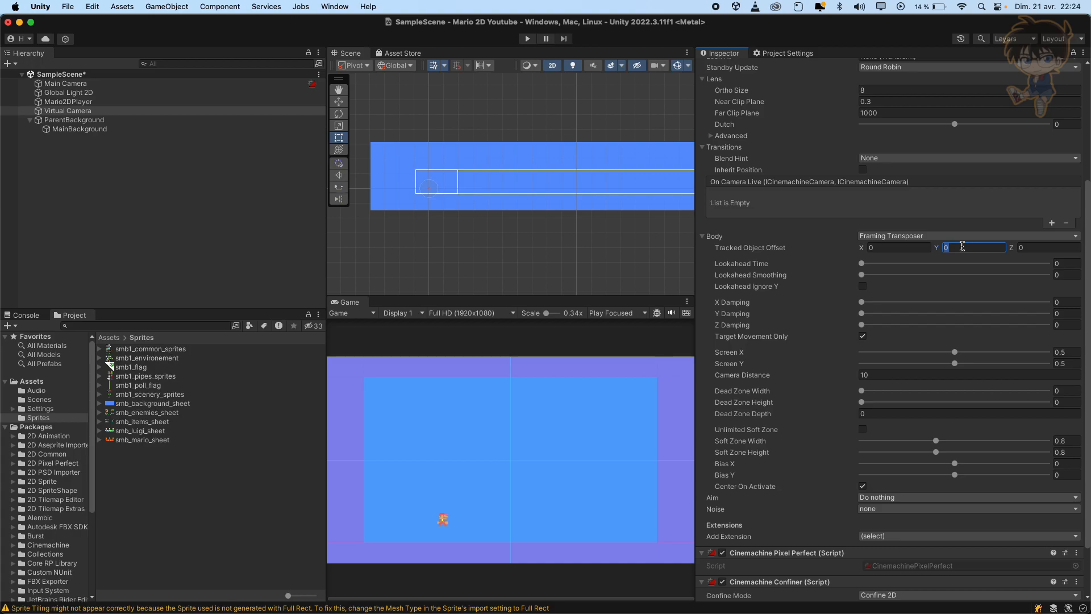
{"action": "type", "text": "2.5"}
{"action": "scroll", "coordinate": [785, 400], "scroll_direction": "down", "scroll_amount": 2}
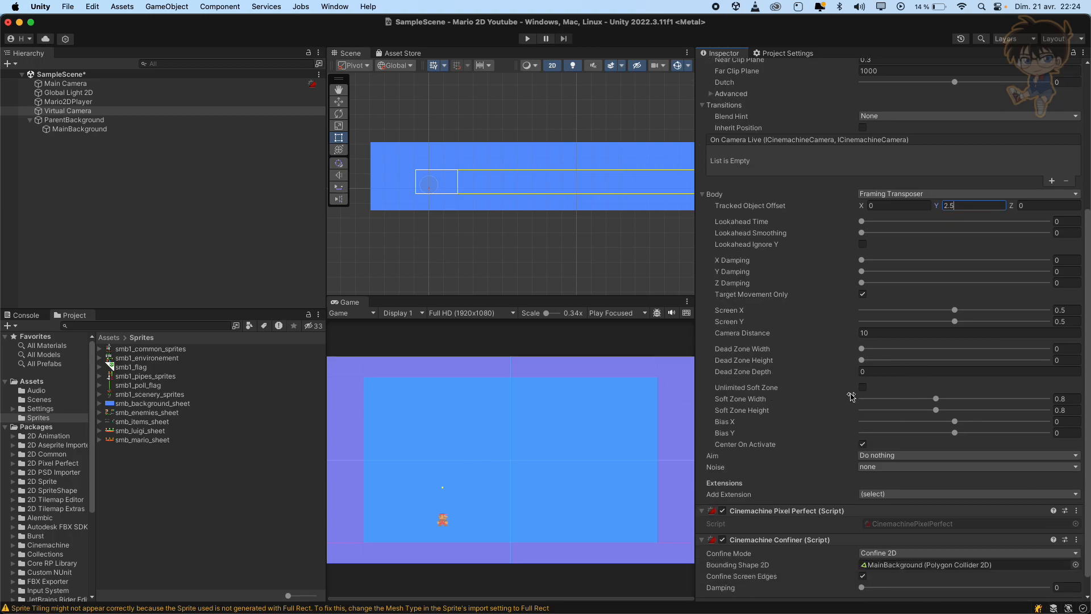